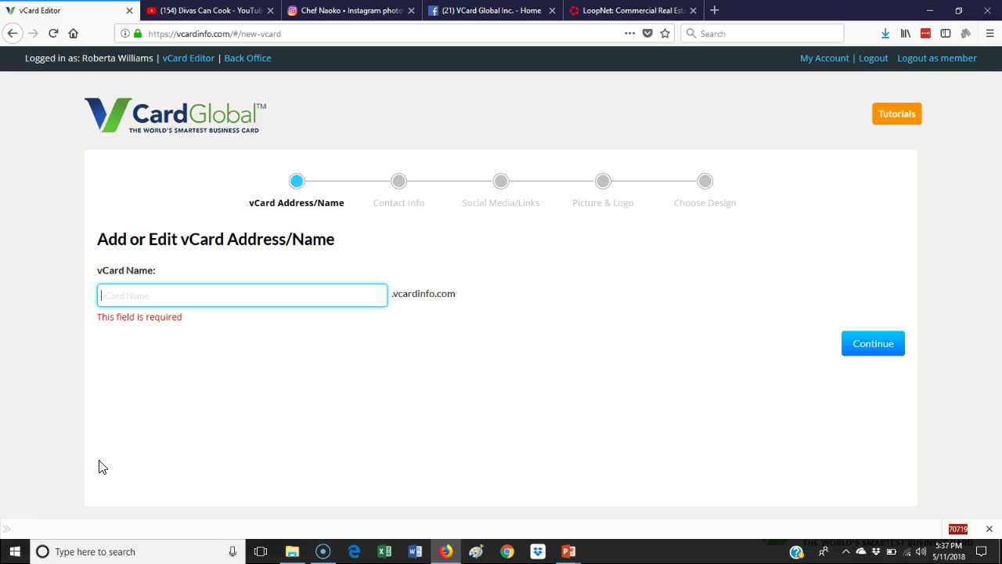
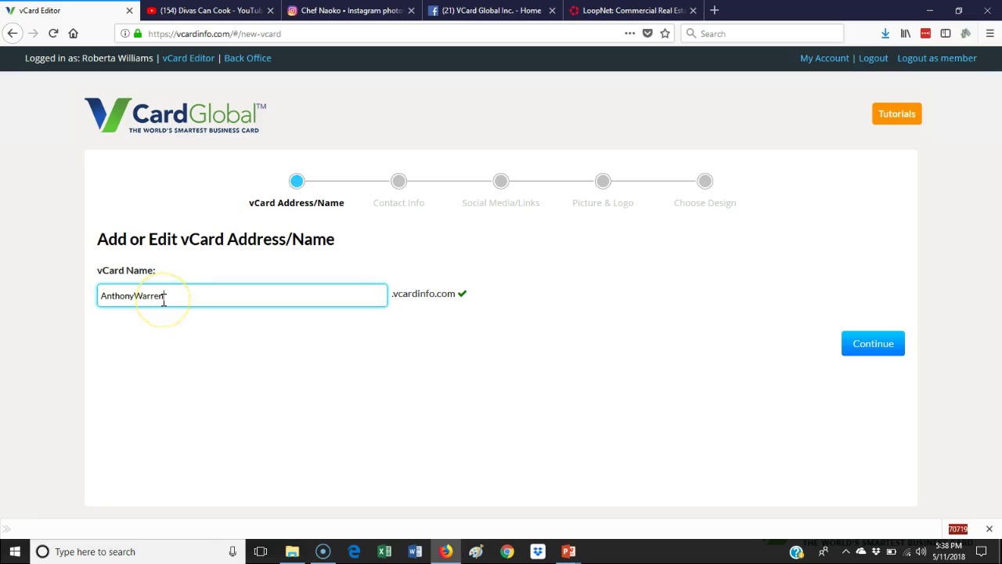
Set the vCard address to the owner's name in all lowercase and confirm it is available
left_click_drag(143, 295, 100, 298)
type("wa")
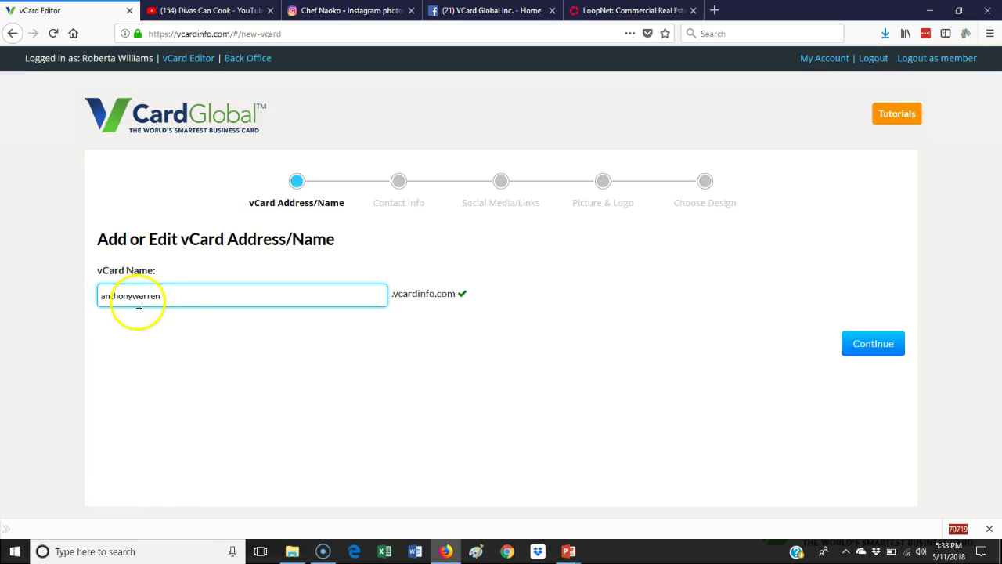
left_click(867, 345)
Enter the owner's first name, last name and e-mail address
left_click(183, 287)
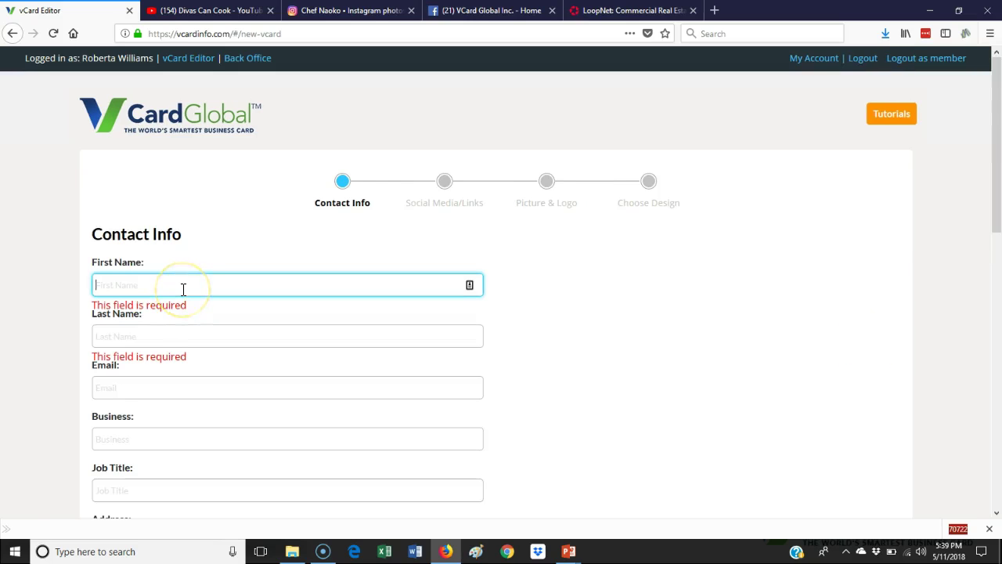
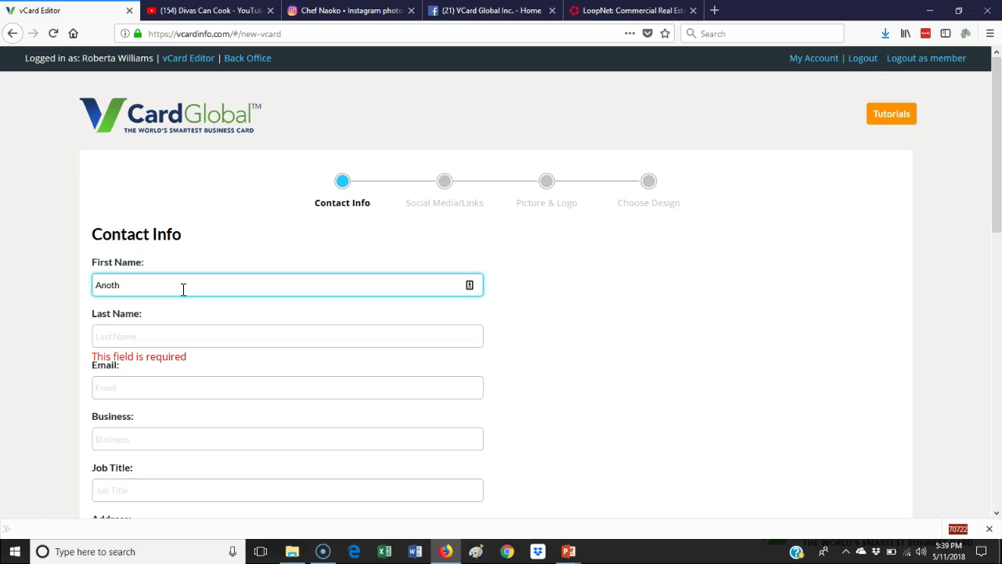
key("Tab")
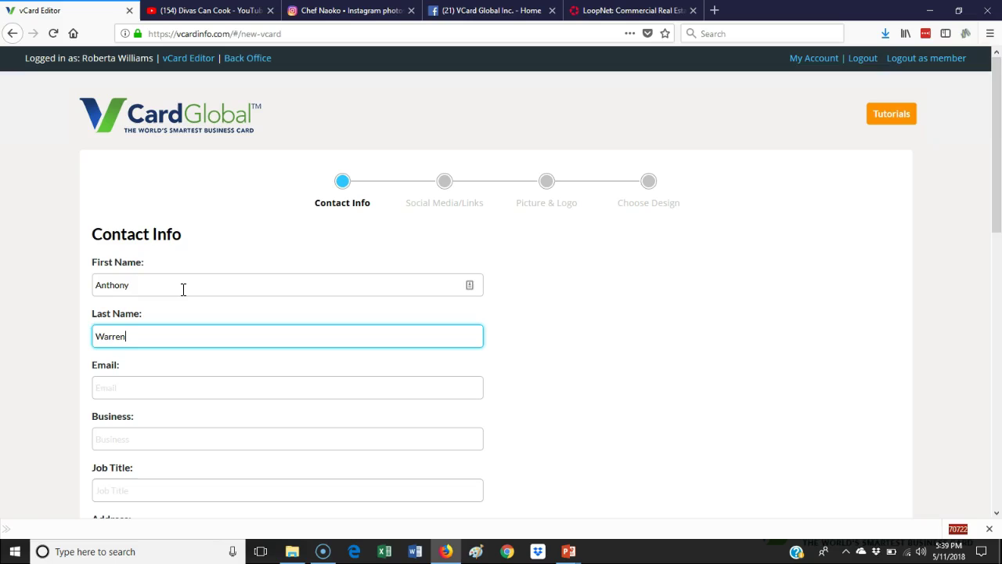
key("Tab")
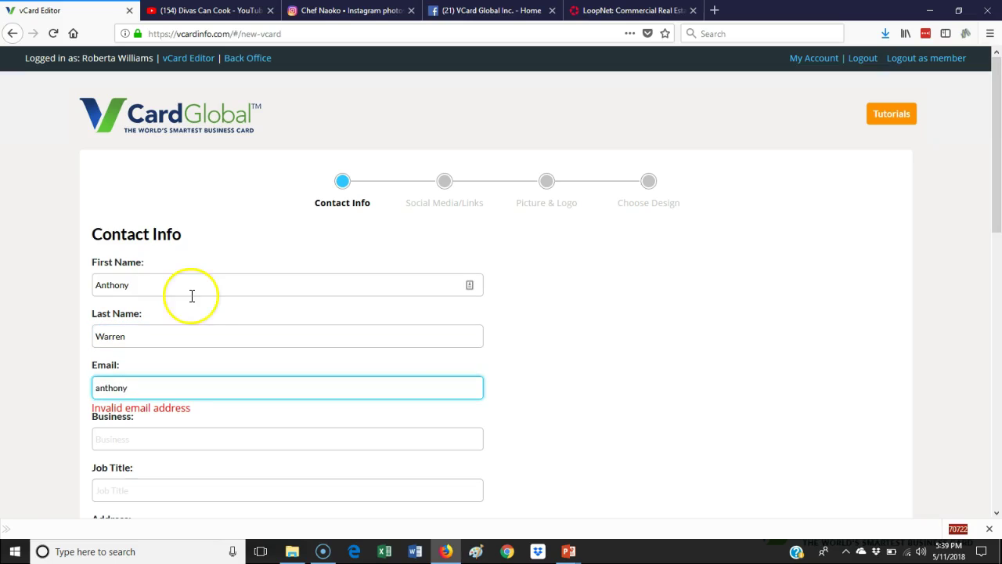
Enter business name Anthony's Place and job title Chef/Owner
key("Tab")
type("An")
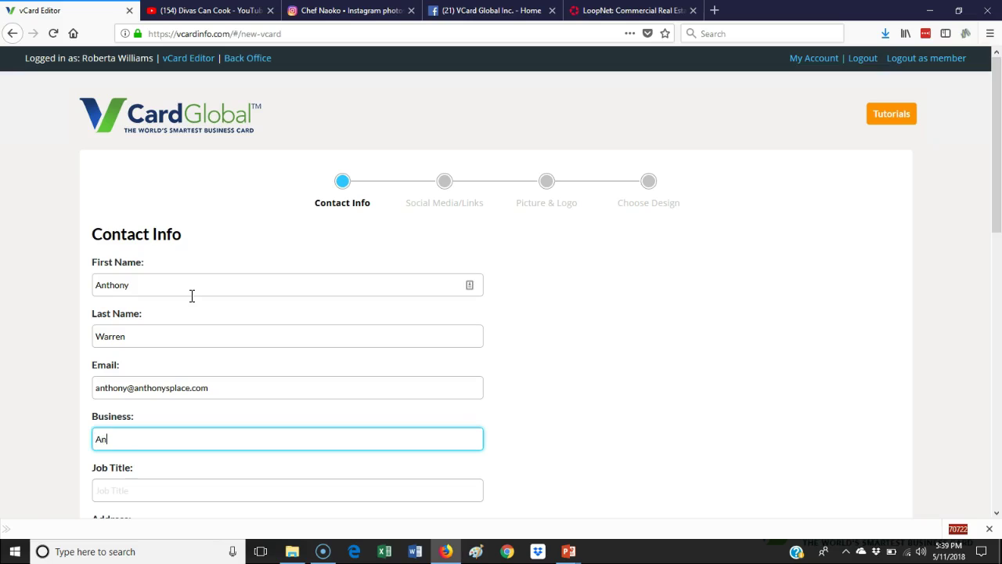
type("thony's Plac")
key("Tab")
left_click(171, 440)
type("e")
left_click(147, 489)
type("Chef/O")
key("BackSpace")
type("Owner")
Begin entering the business's street address
scroll(167, 444, "down", 5)
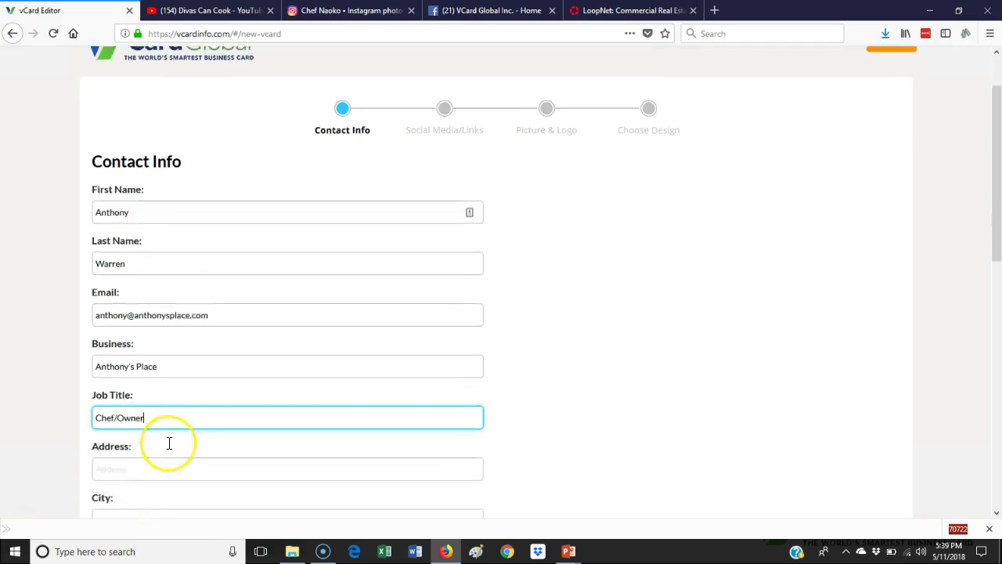
left_click(156, 189)
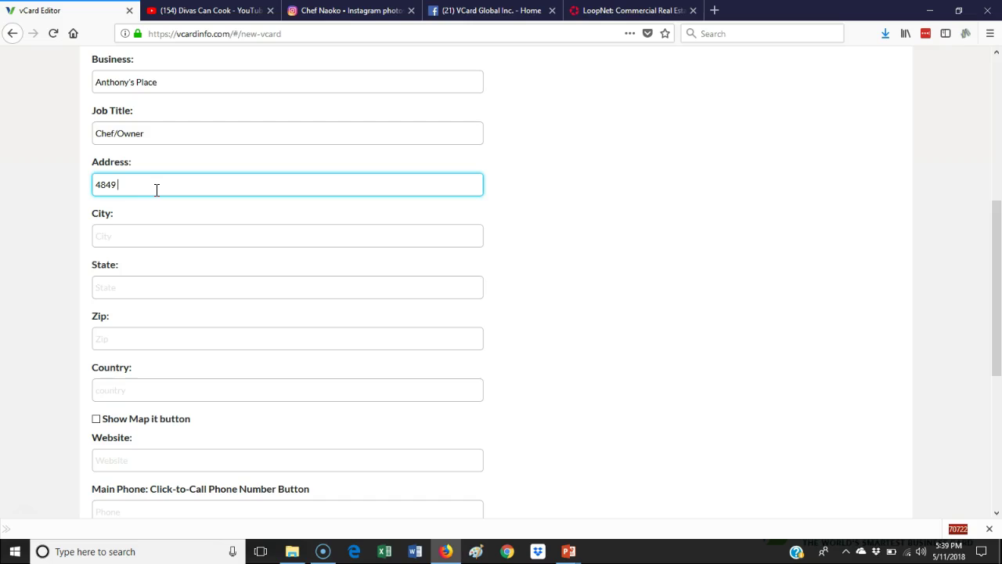
Complete the street address and fill in the city and state
left_click(185, 217)
type("St")
left_click(170, 238)
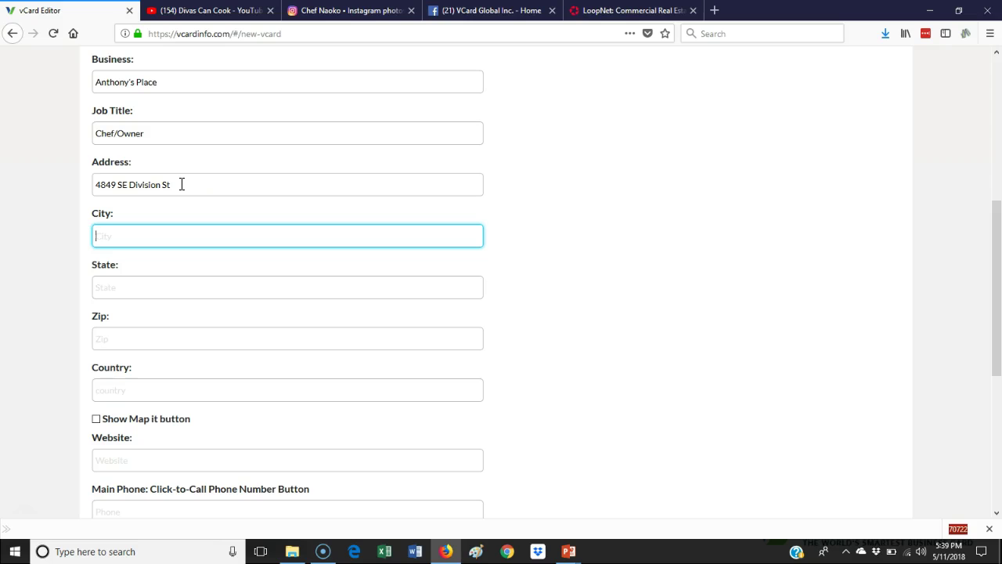
left_click_drag(168, 186, 70, 187)
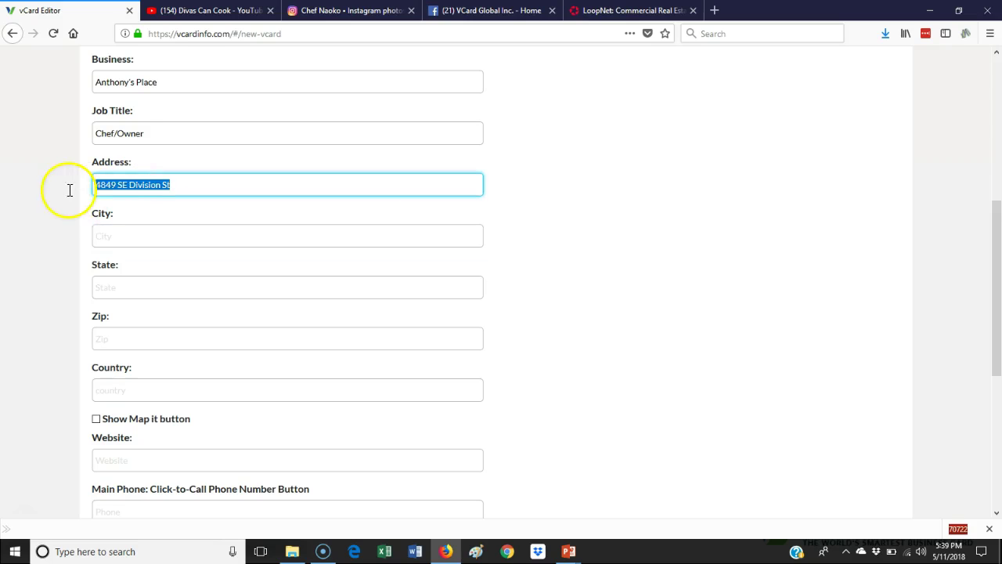
left_click(131, 238)
type("P")
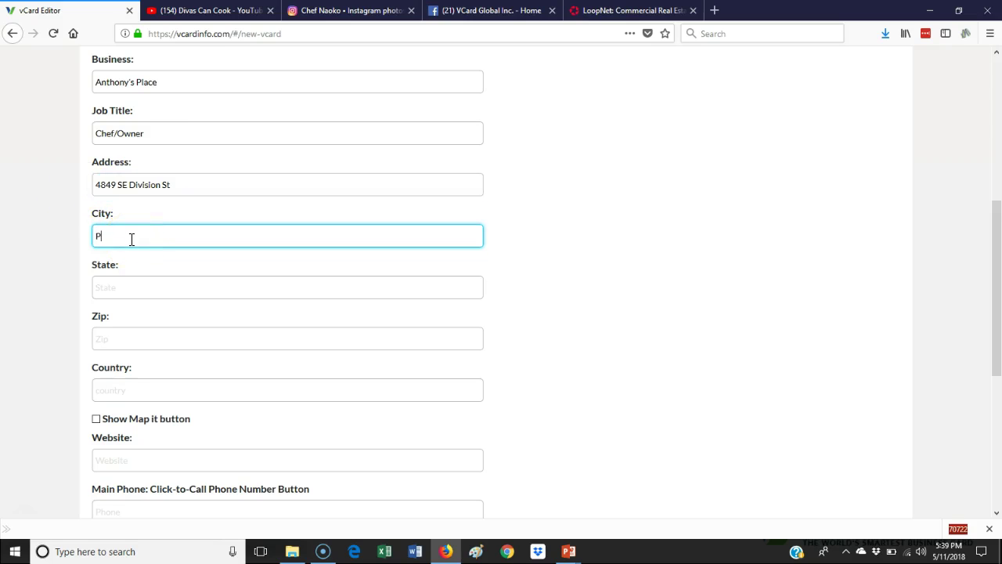
type("ortland")
left_click(129, 286)
type("OR")
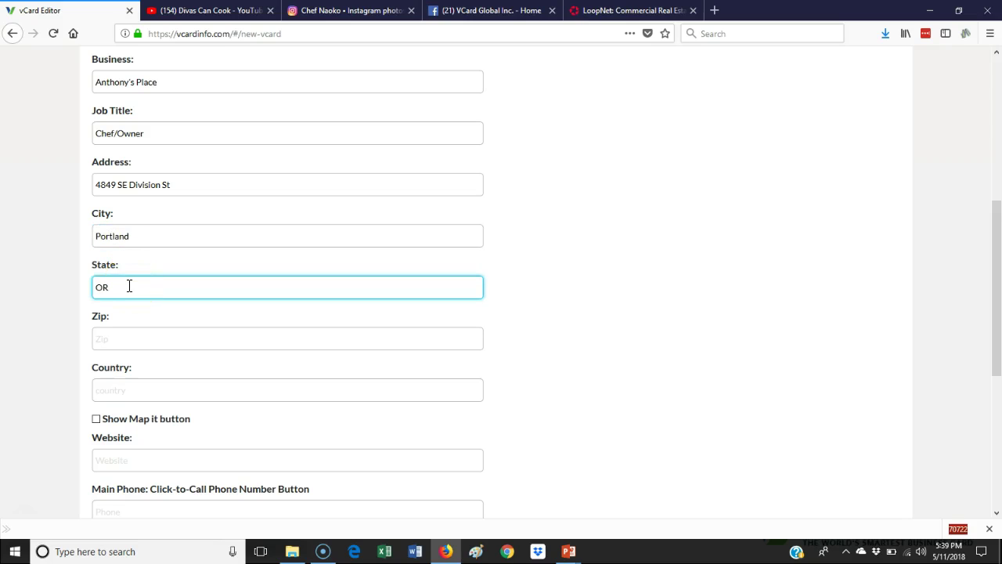
Fill in the zip code and turn on the Show Map it button
left_click_drag(186, 184, 74, 185)
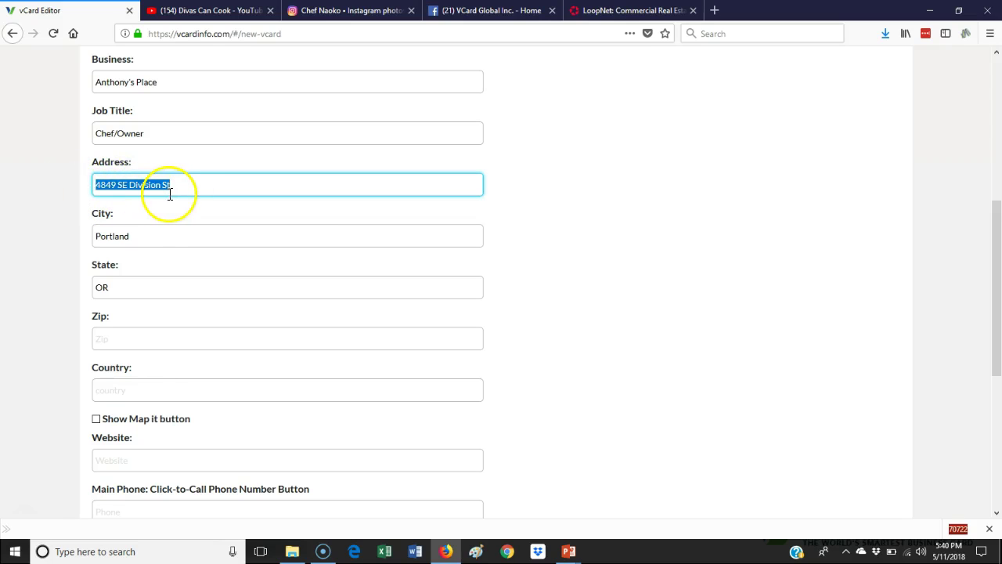
left_click(145, 238)
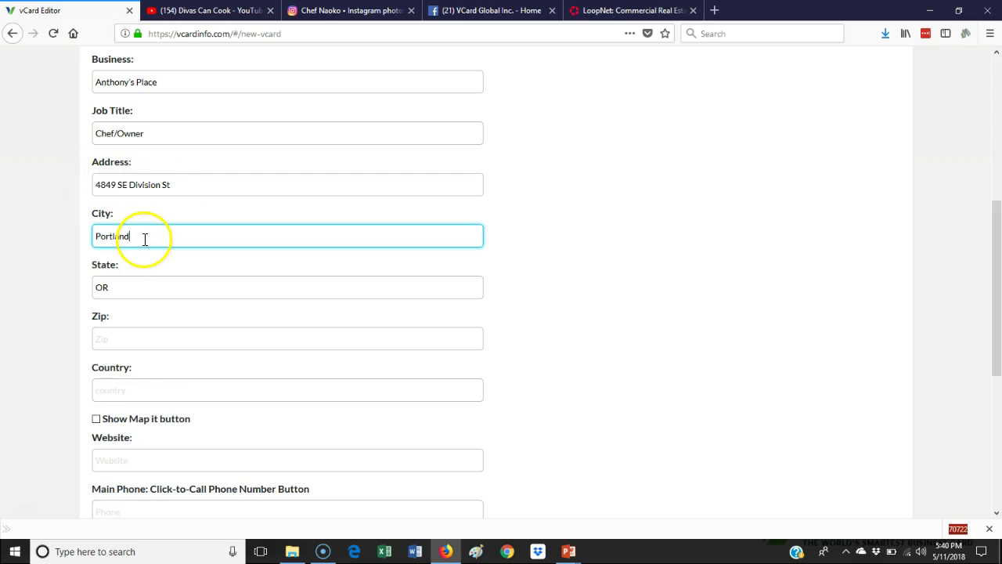
left_click(133, 284)
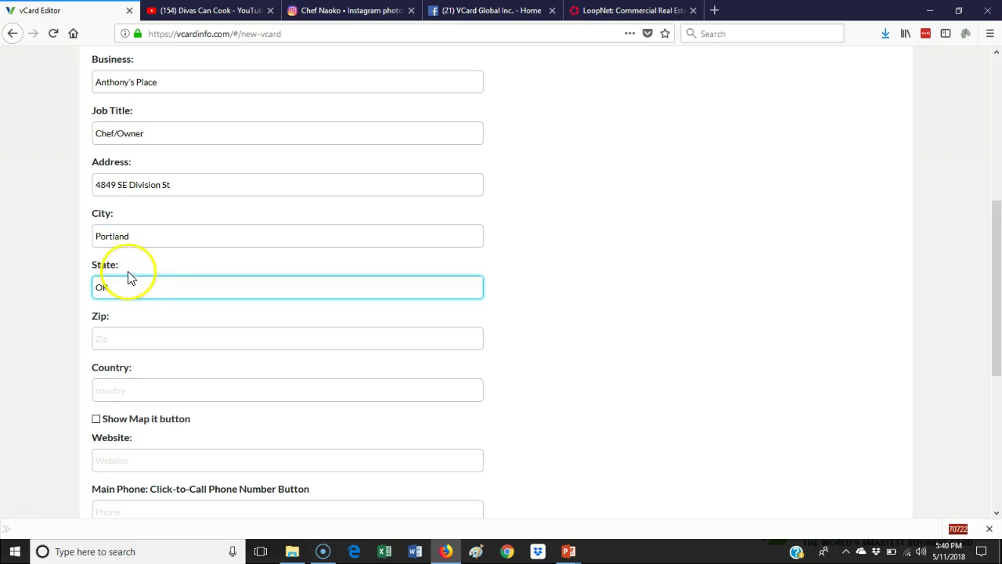
left_click(122, 335)
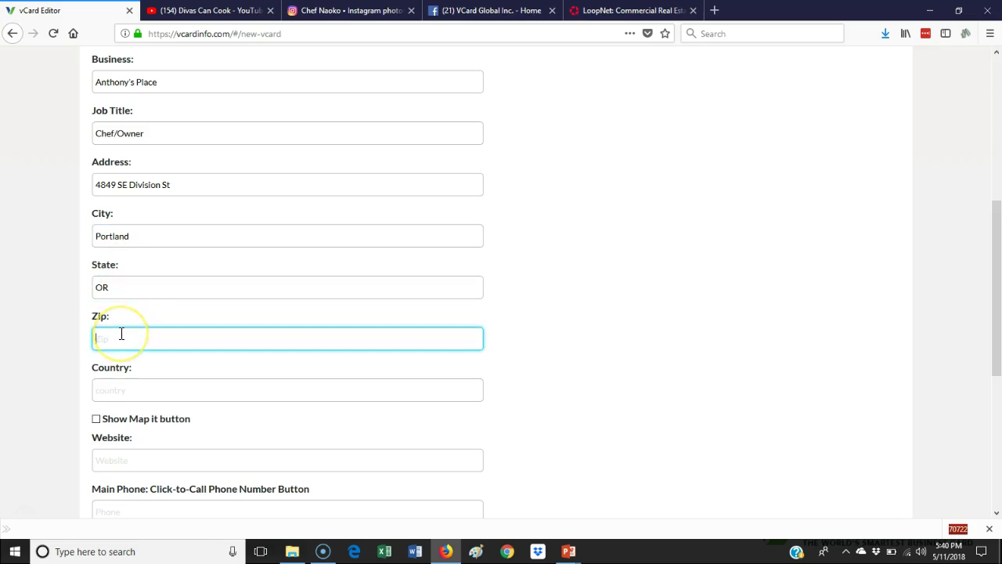
type("97206")
left_click(137, 389)
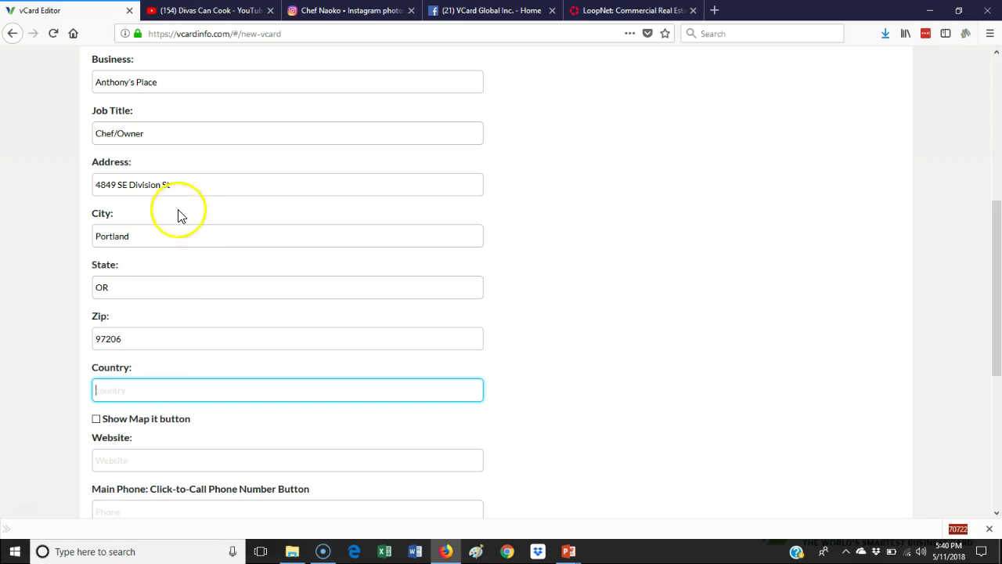
left_click_drag(187, 187, 76, 187)
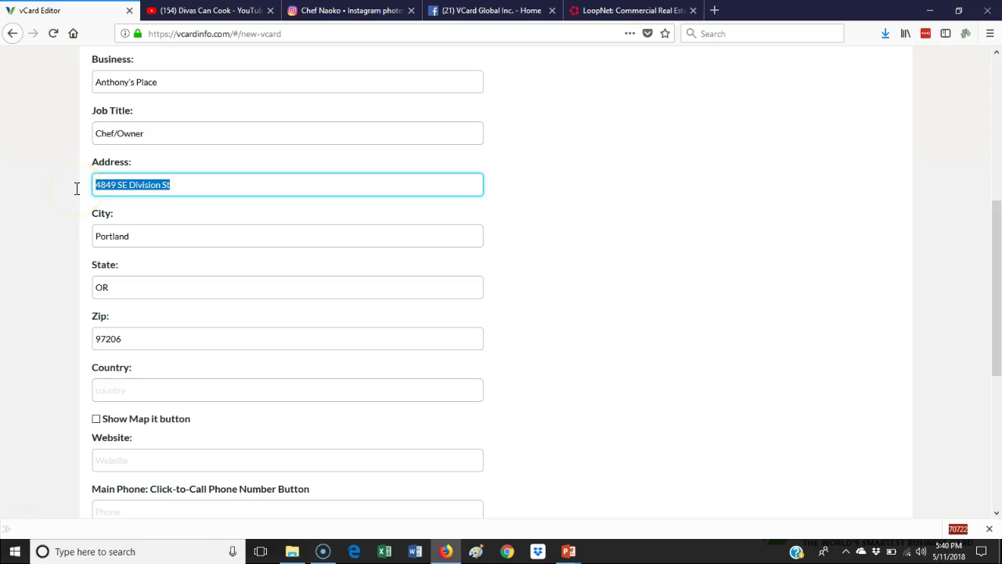
left_click(96, 420)
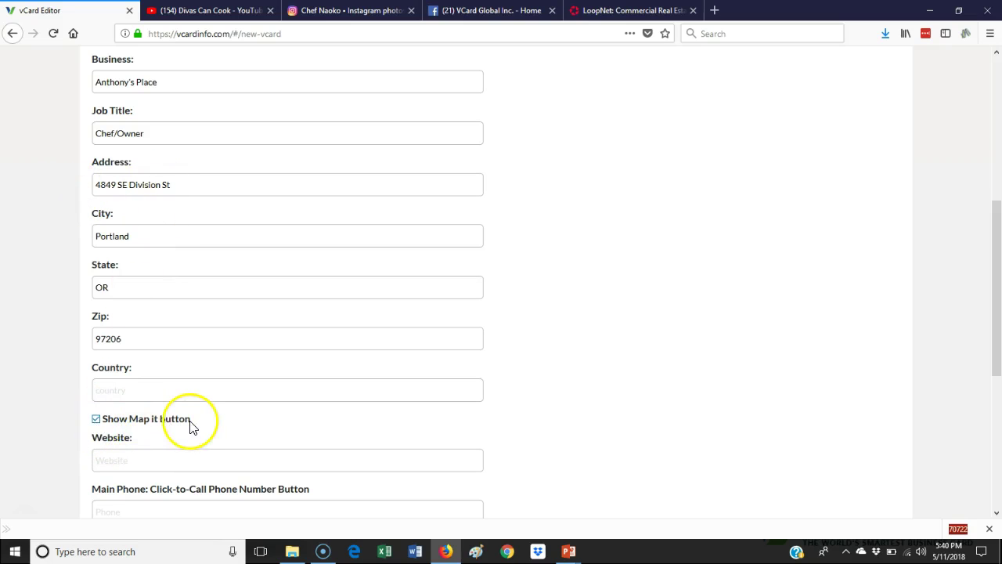
scroll(195, 423, "down", 3)
Enter the business's main phone number, leaving website and other phone fields blank
left_click(198, 321)
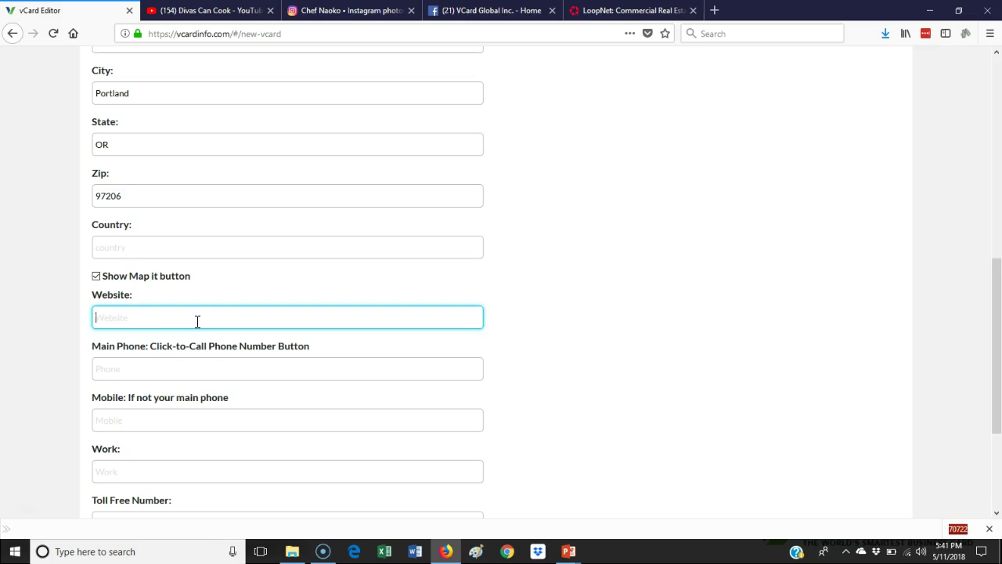
left_click(191, 364)
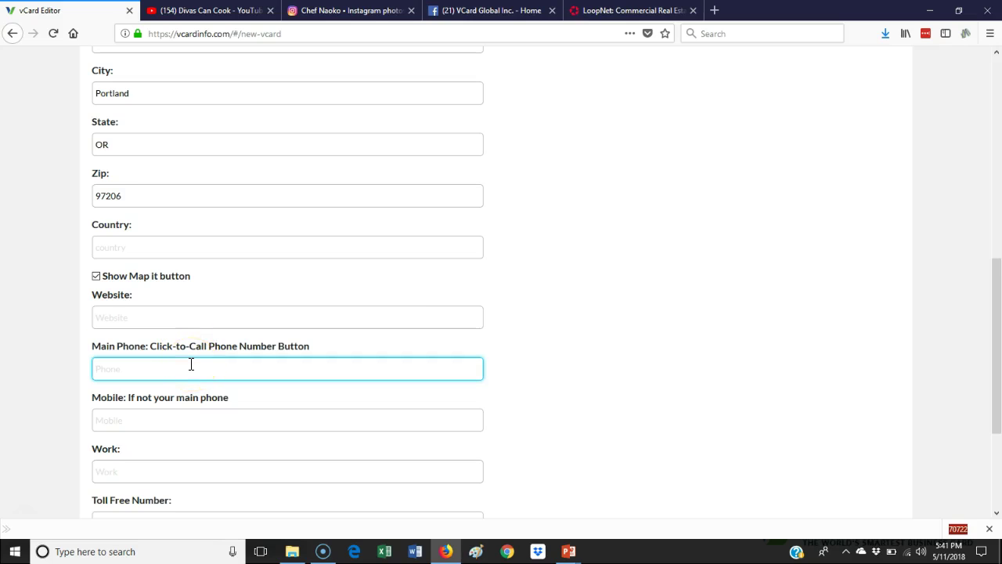
scroll(193, 370, "down", 3)
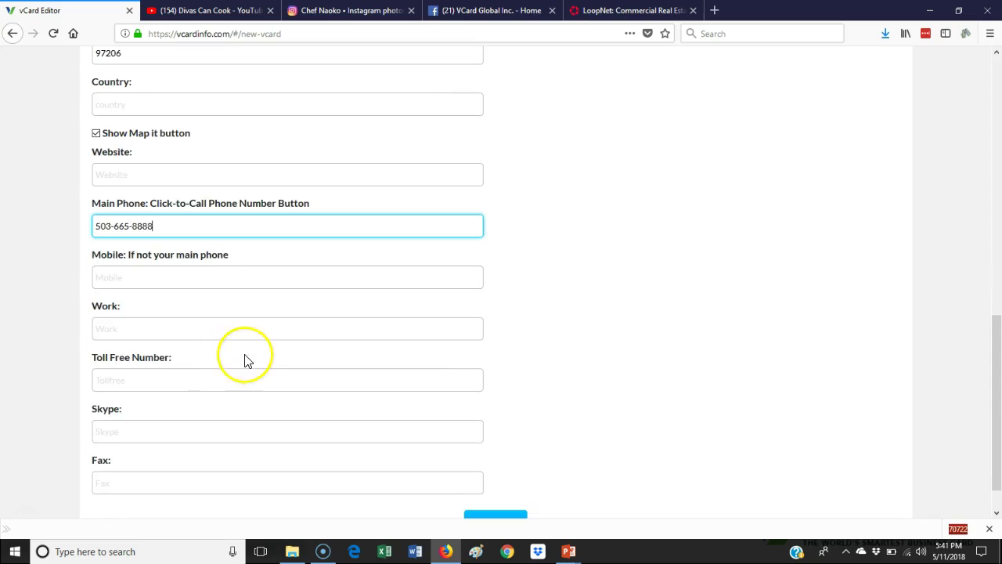
scroll(242, 361, "up", 5)
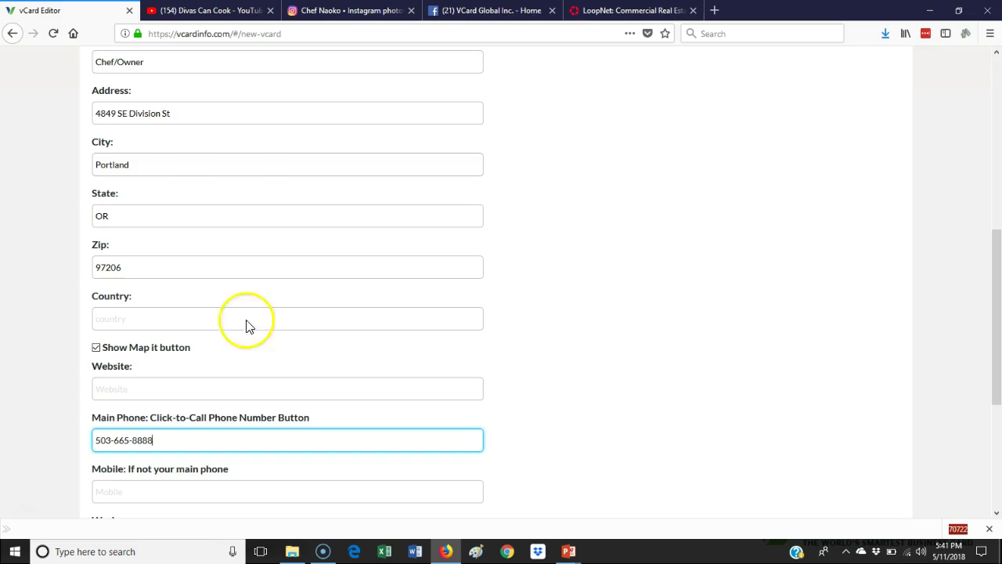
scroll(214, 199, "down", 3)
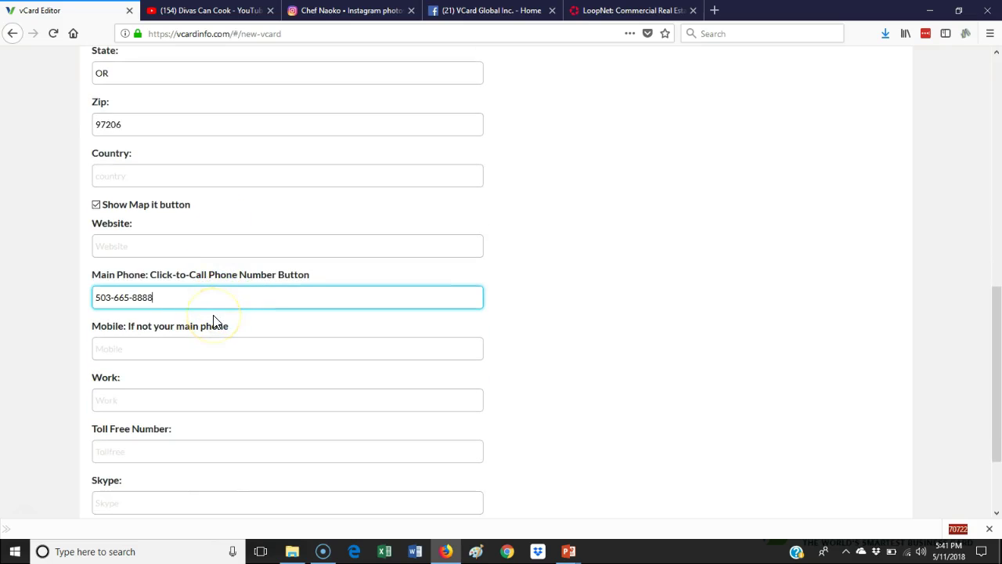
scroll(215, 322, "down", 2)
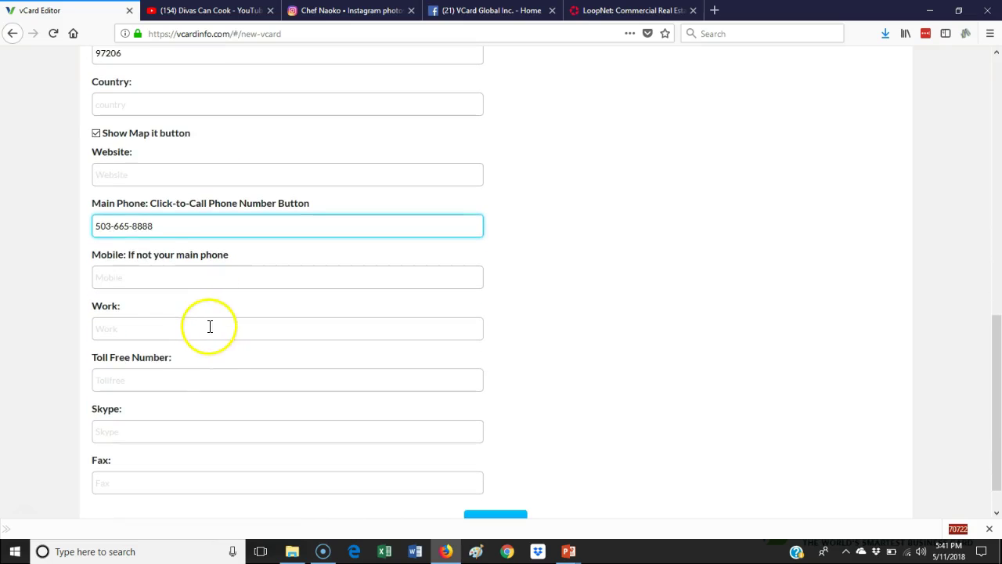
left_click(112, 284)
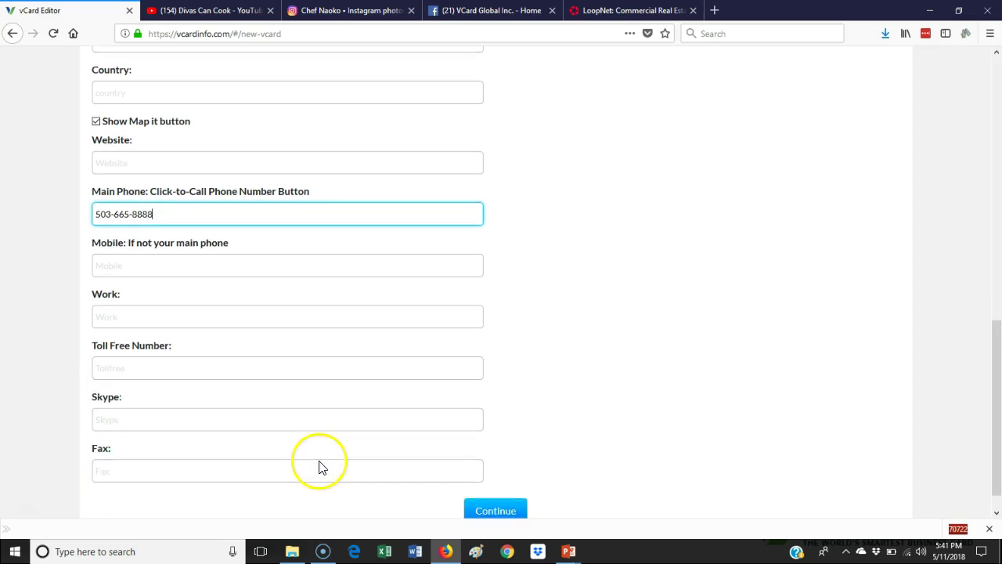
scroll(320, 466, "down", 1)
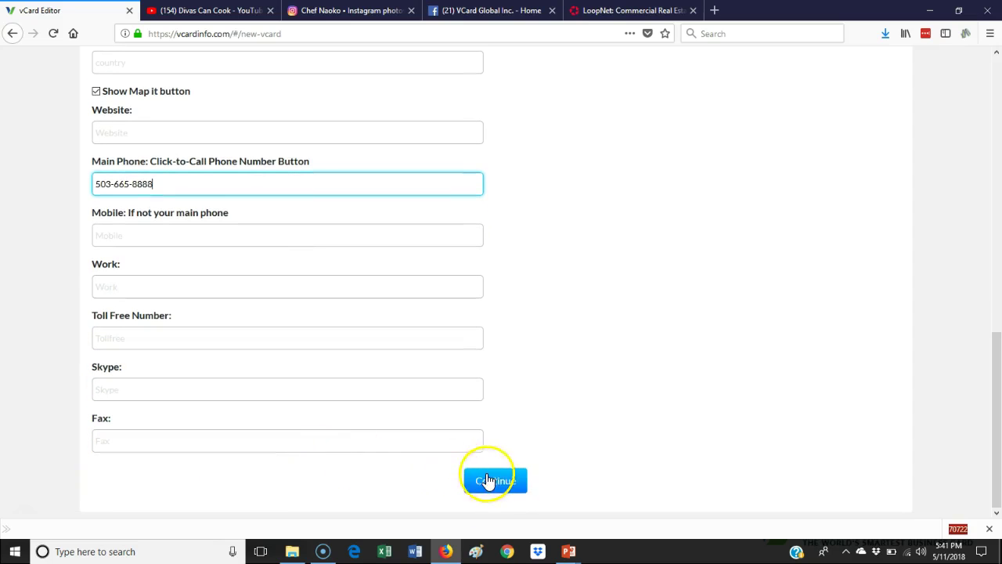
Save the contact details, then bring up the VCard Global Inc. Facebook page tab
left_click(494, 482)
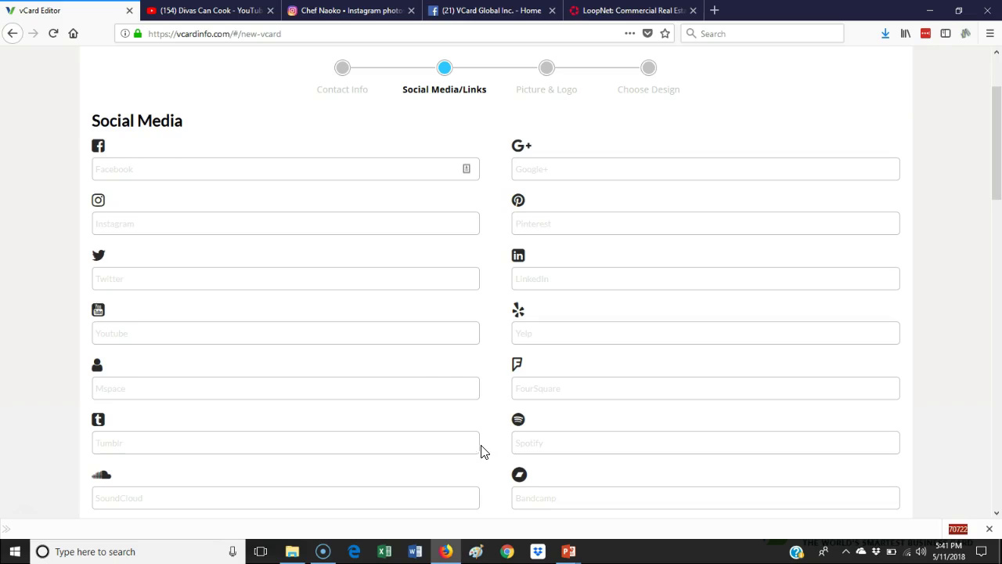
left_click(114, 171)
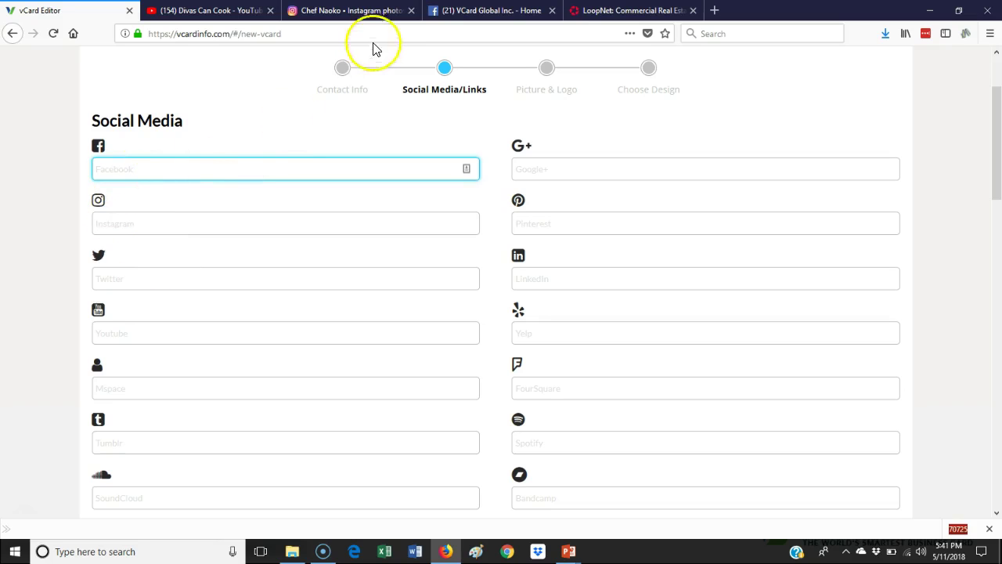
left_click(463, 14)
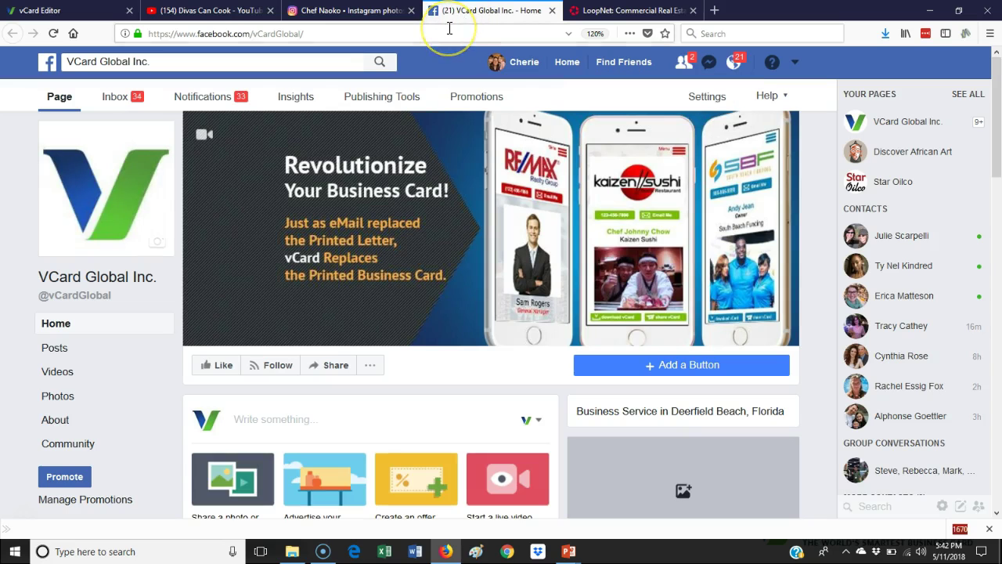
left_click(340, 34)
key("ctrl+c")
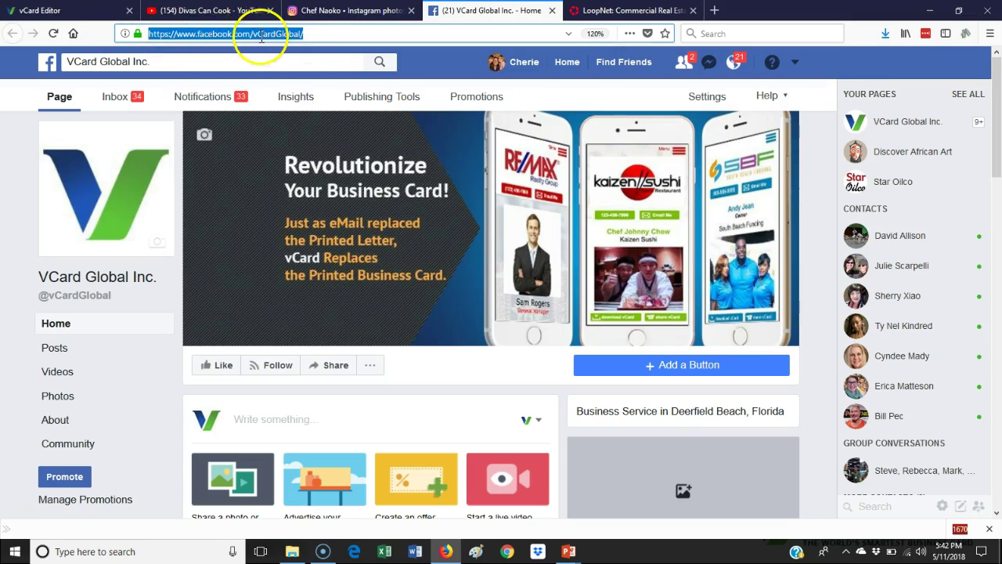
right_click(231, 35)
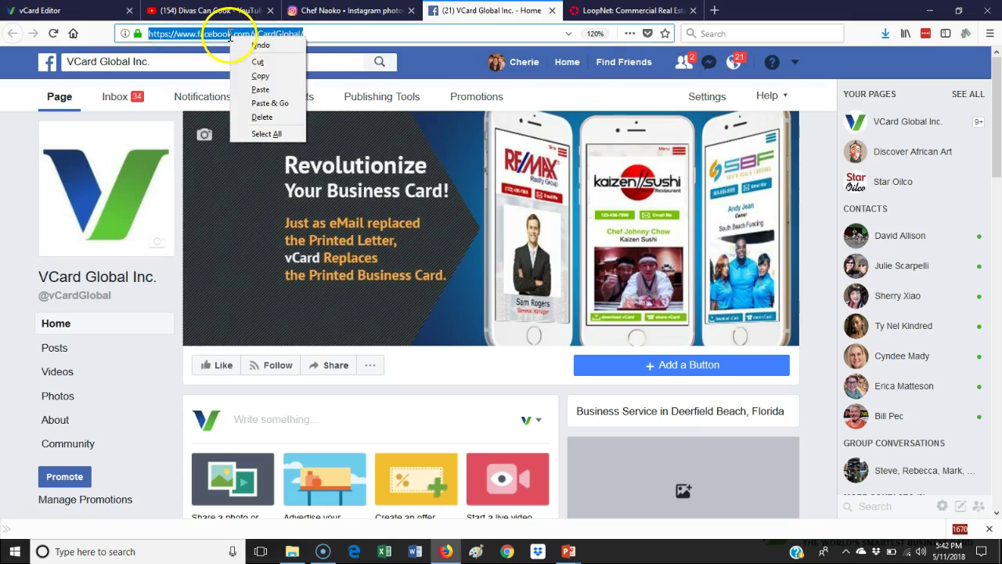
left_click(266, 75)
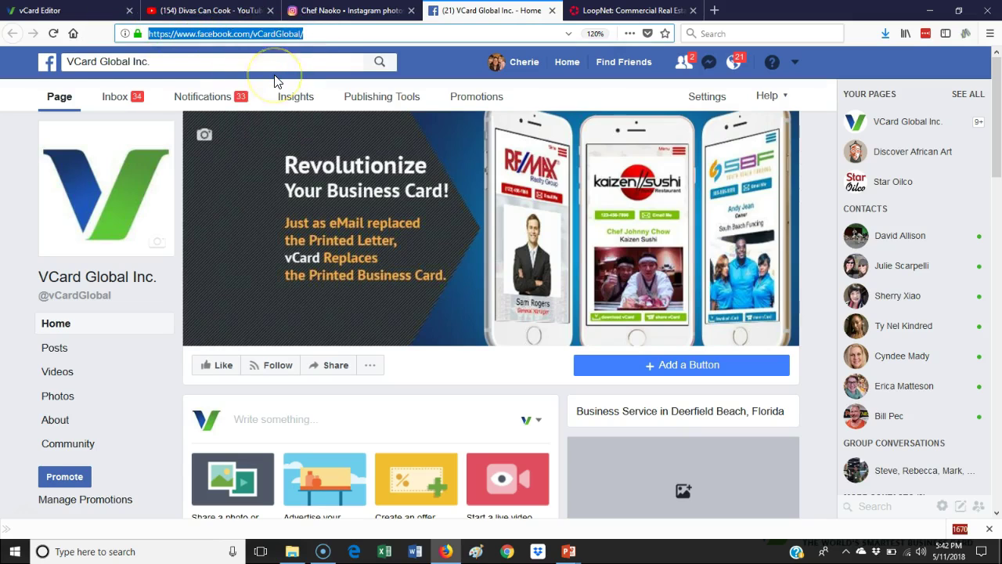
left_click(43, 11)
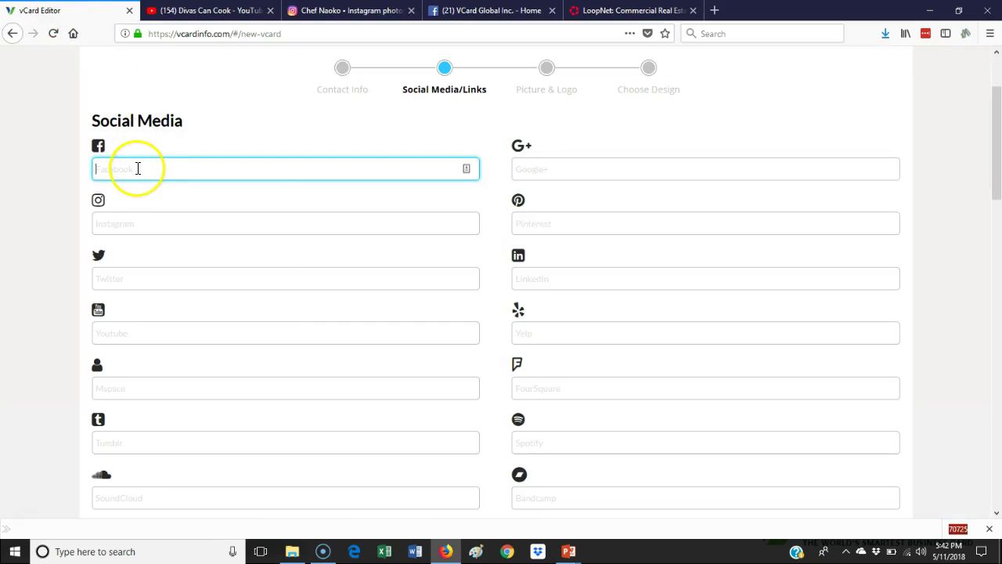
right_click(139, 167)
left_click(181, 223)
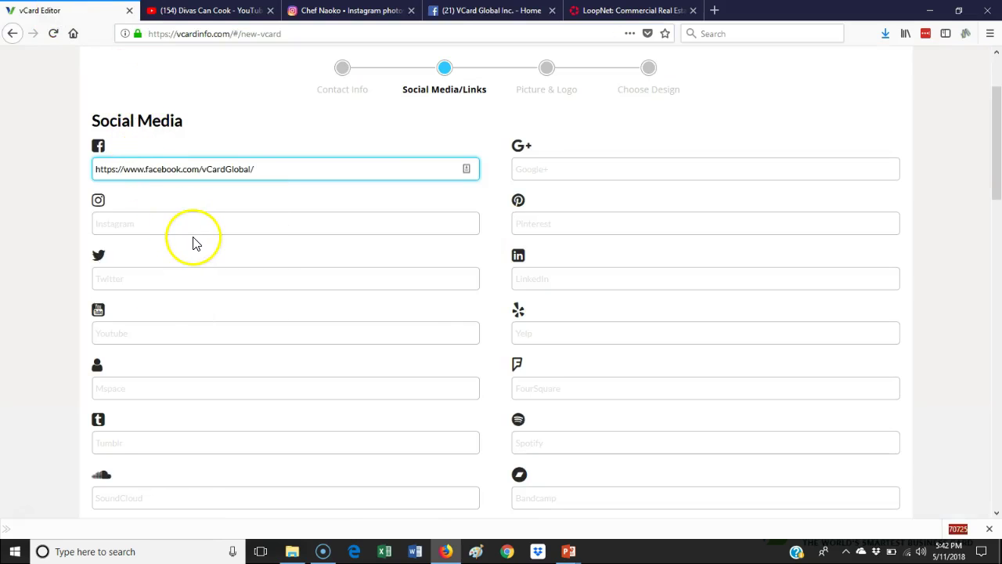
Copy the Chef Naoko Instagram location address into the vCard's Instagram field
left_click(345, 17)
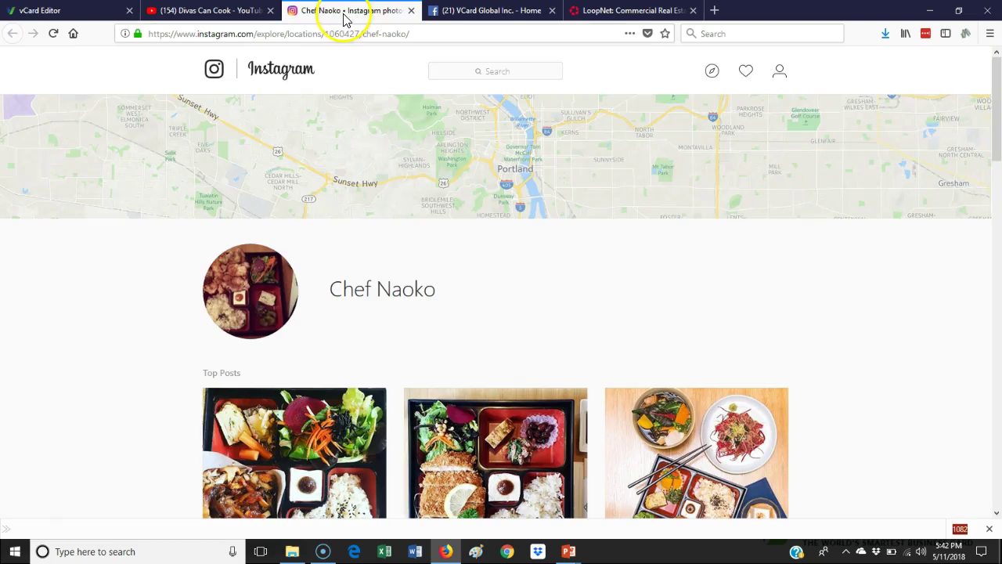
left_click(333, 35)
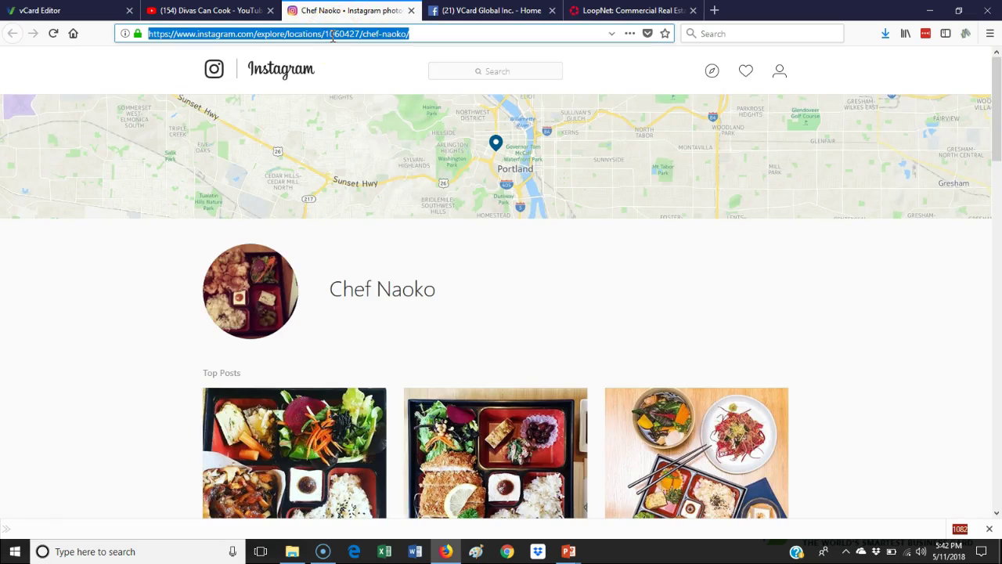
right_click(333, 35)
left_click(358, 76)
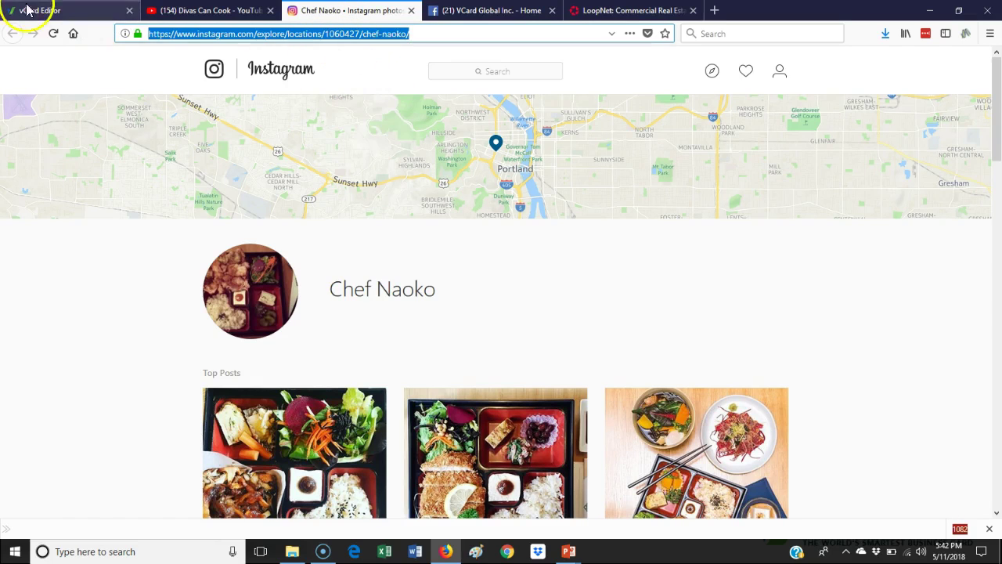
left_click(27, 11)
left_click(125, 230)
right_click(125, 230)
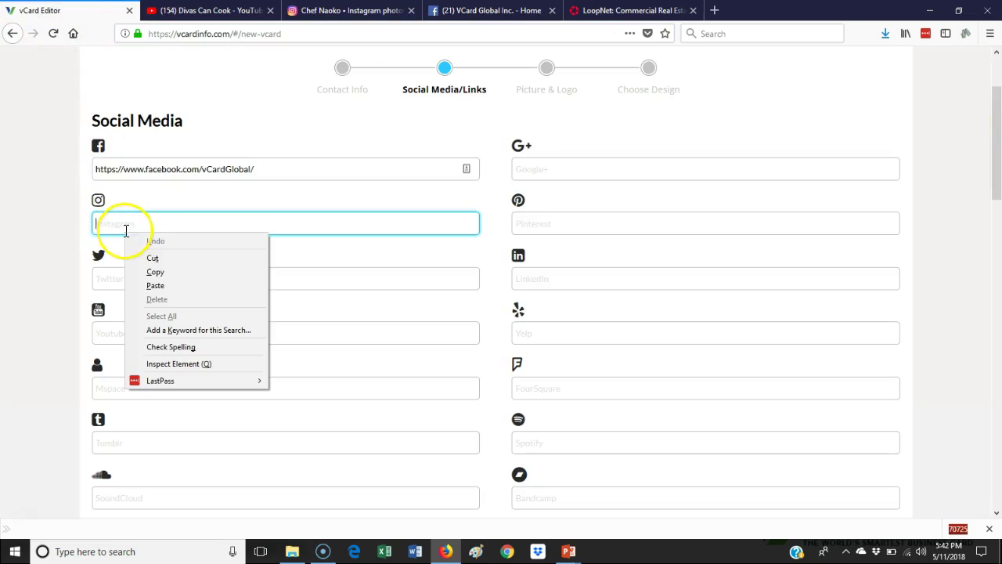
left_click(203, 286)
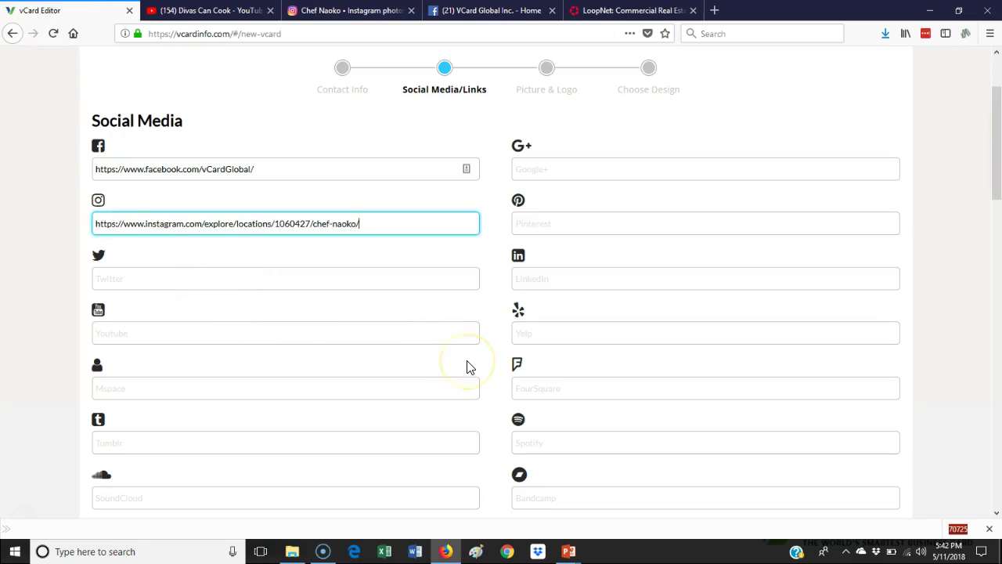
left_click(259, 11)
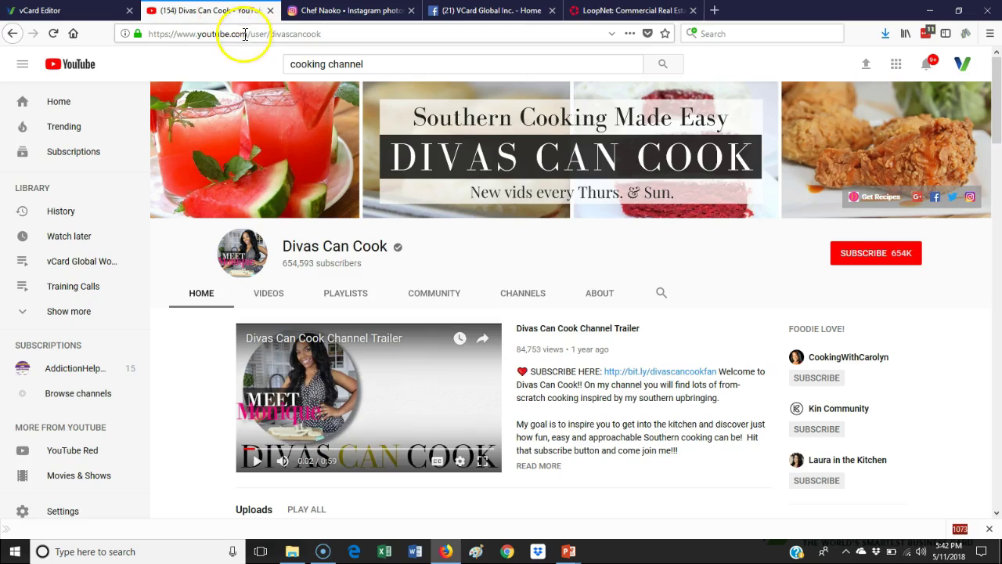
left_click(245, 34)
right_click(246, 34)
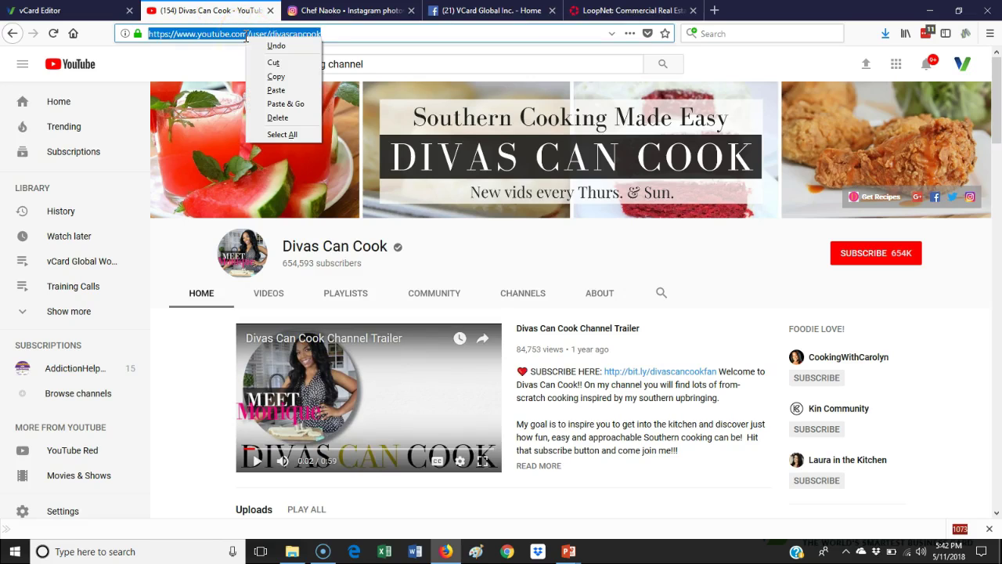
left_click(275, 76)
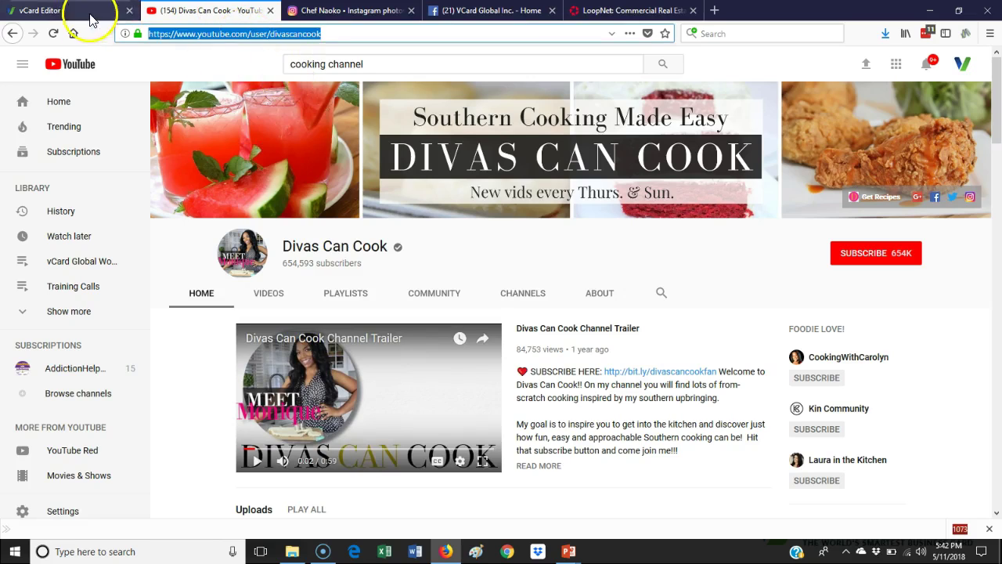
left_click(74, 16)
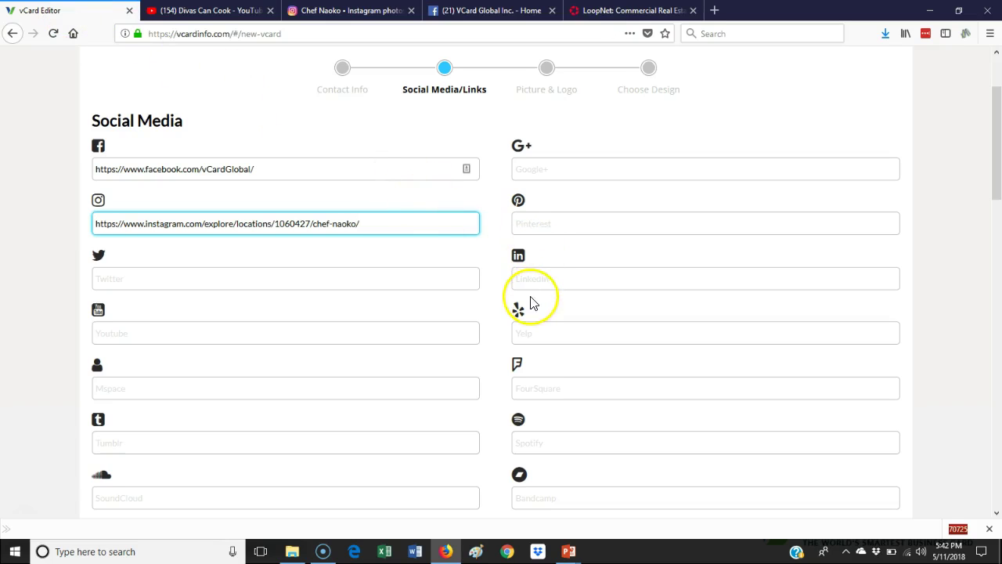
right_click(128, 336)
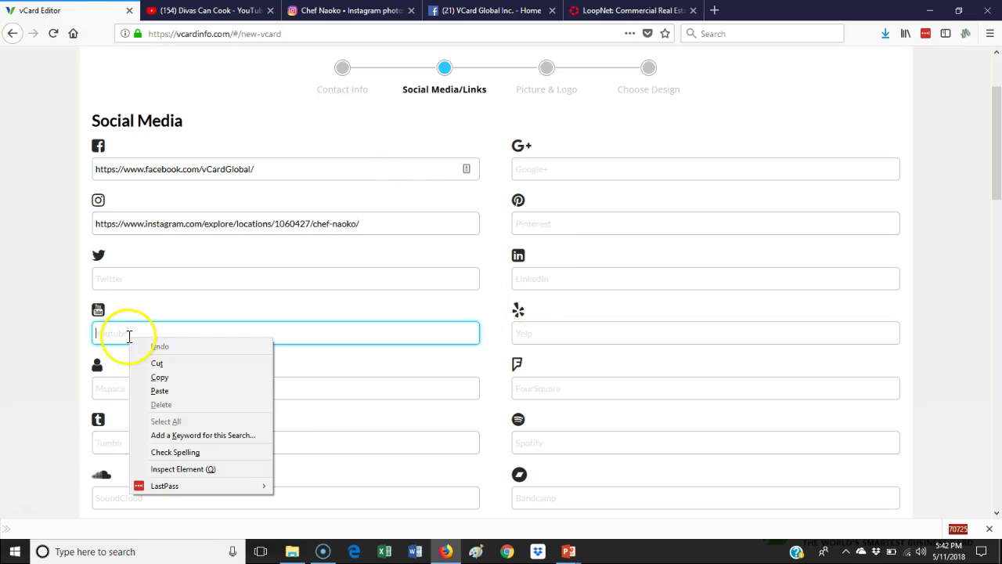
left_click(160, 390)
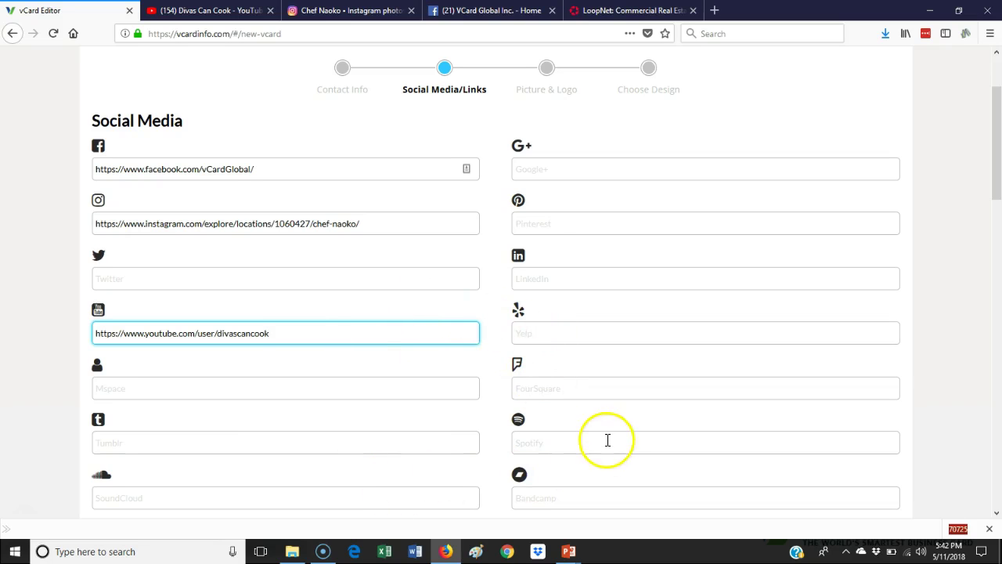
scroll(608, 438, "down", 1)
Scroll past Reach Me Online down to the empty Important Link section
scroll(608, 438, "down", 1)
scroll(608, 437, "down", 2)
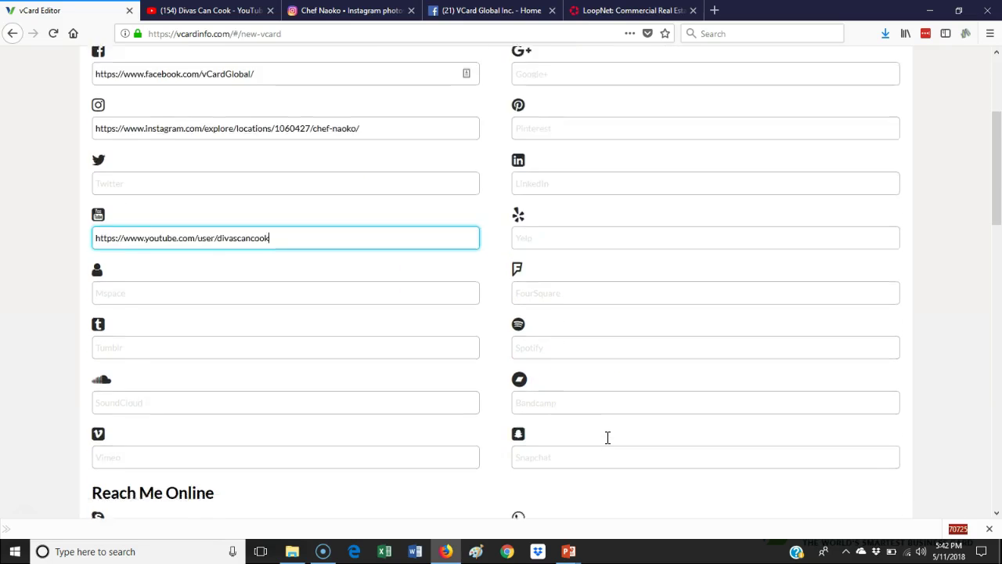
scroll(608, 444, "down", 5)
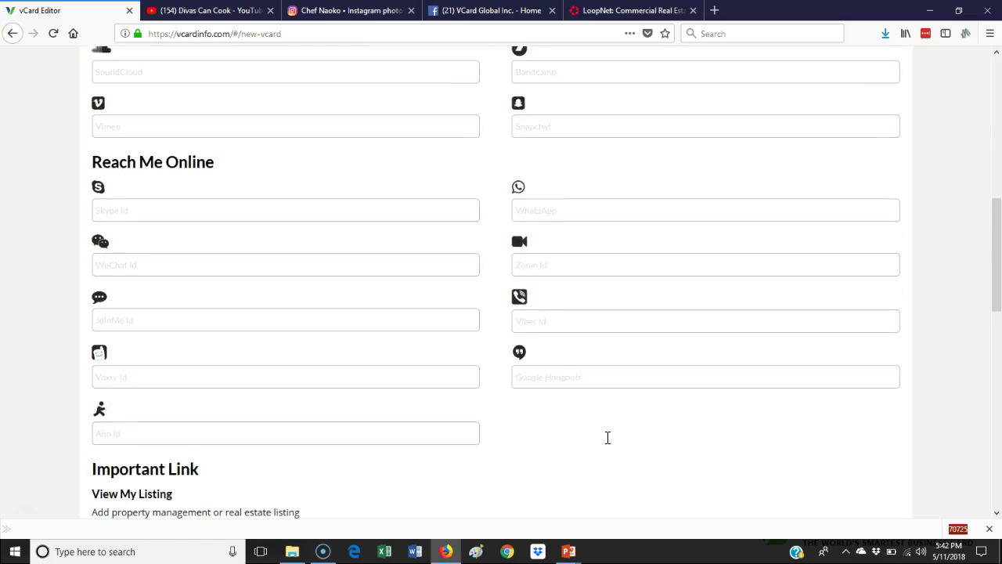
scroll(609, 444, "down", 1)
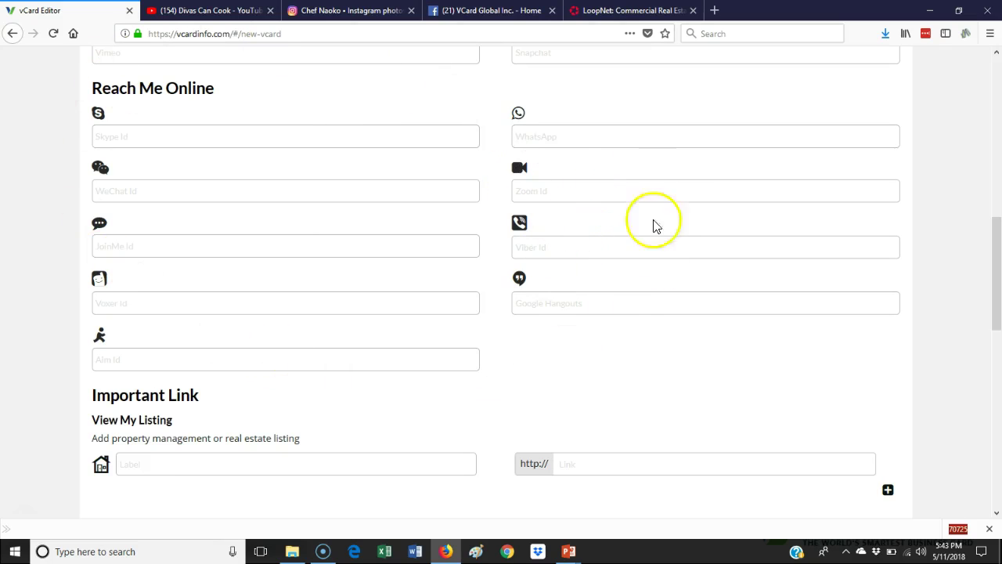
scroll(636, 166, "down", 1)
scroll(636, 166, "down", 5)
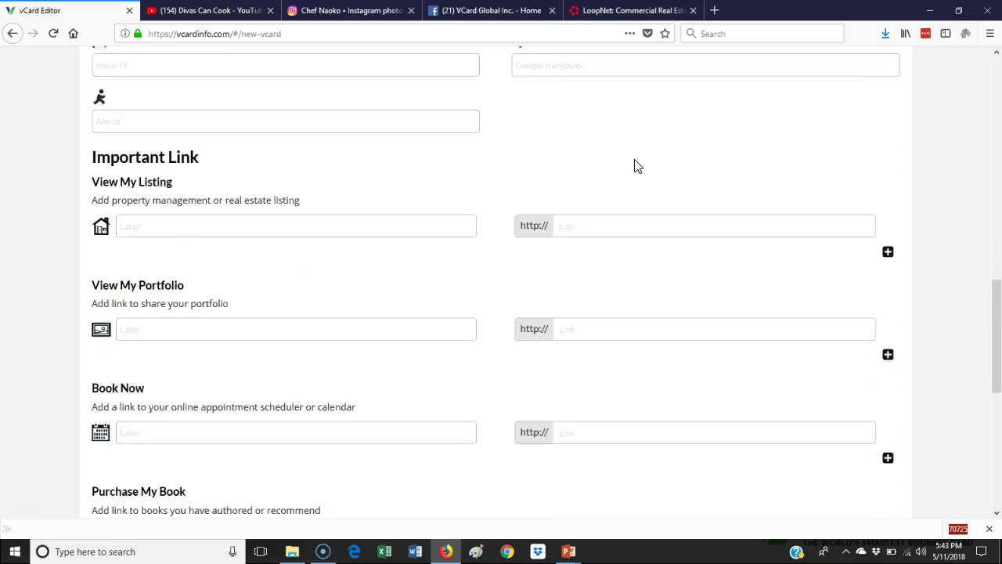
scroll(636, 166, "up", 1)
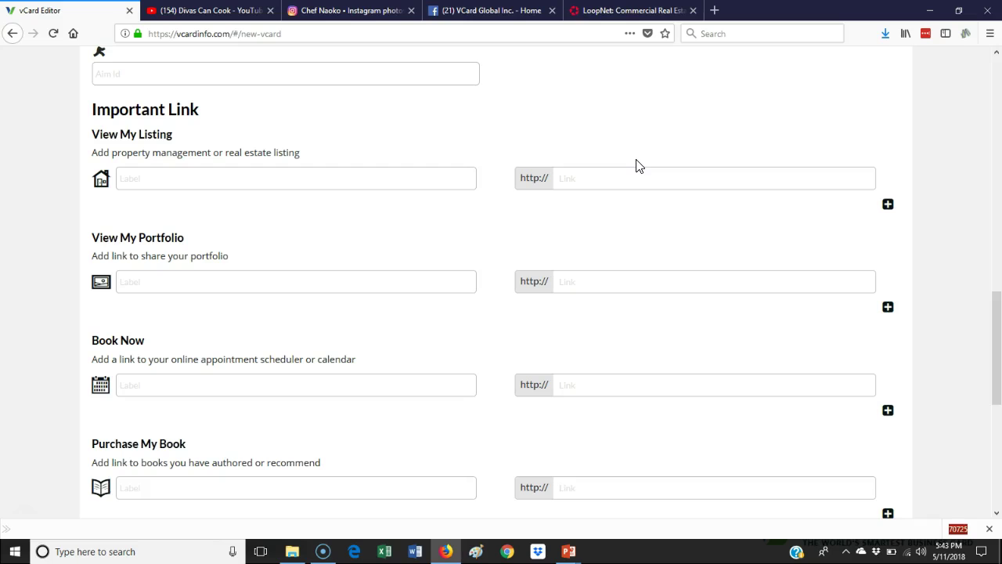
Add a View My Listing link labelled Residential Listings pointing to redfin.com
left_click(144, 181)
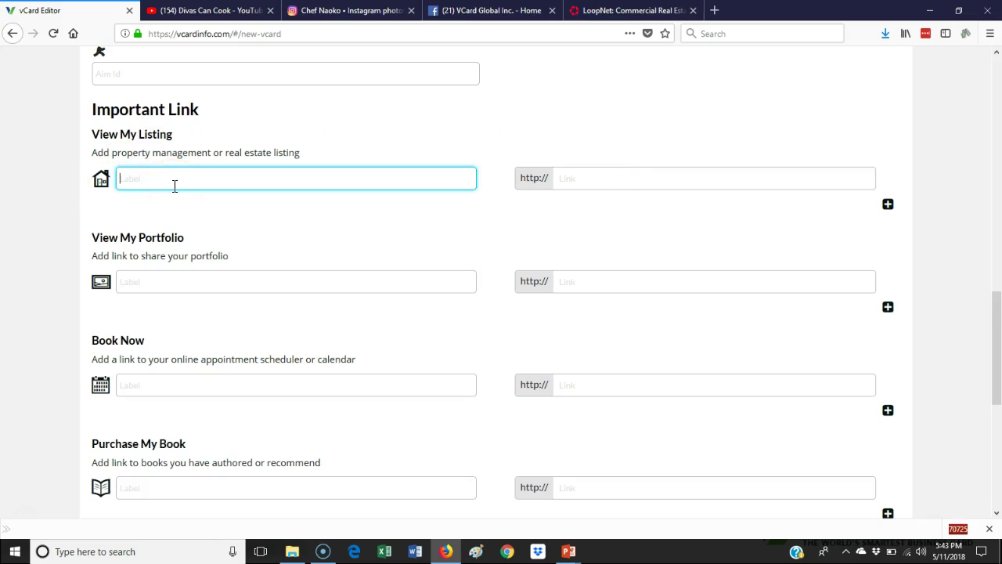
type("Residential Listings")
left_click(591, 178)
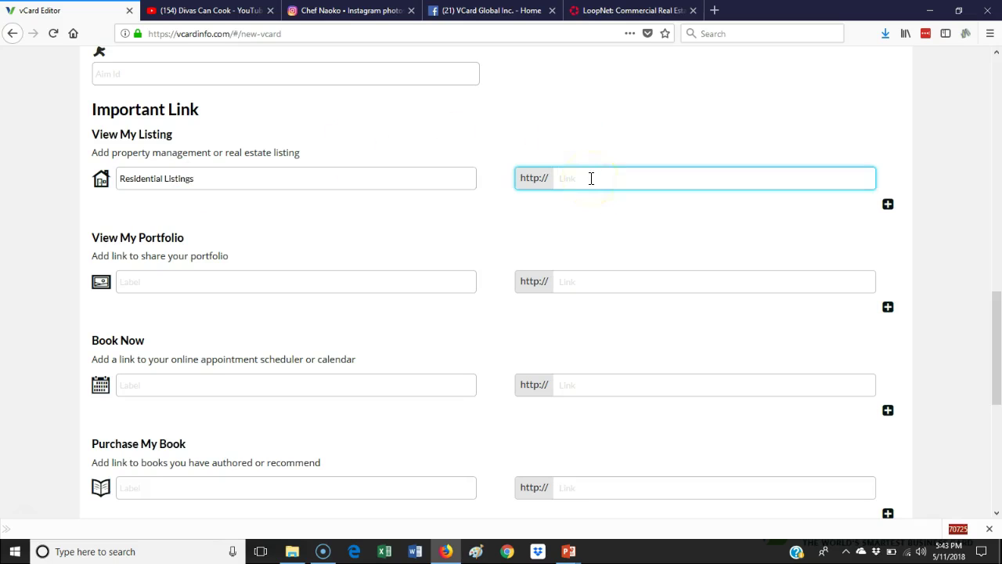
type("redfin.com")
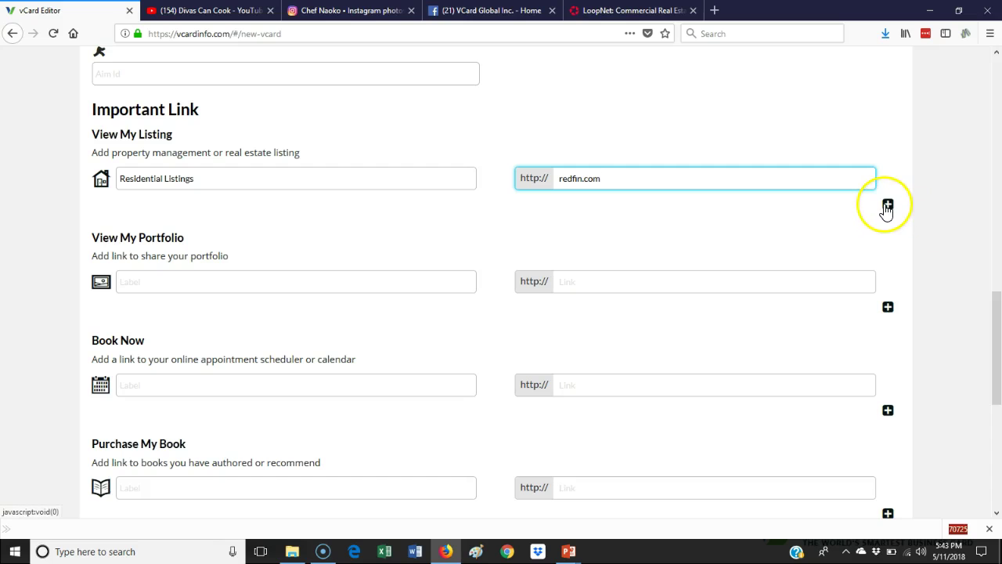
Add a second listing row, Commercial Listings, linking to loopnet.com
left_click(888, 206)
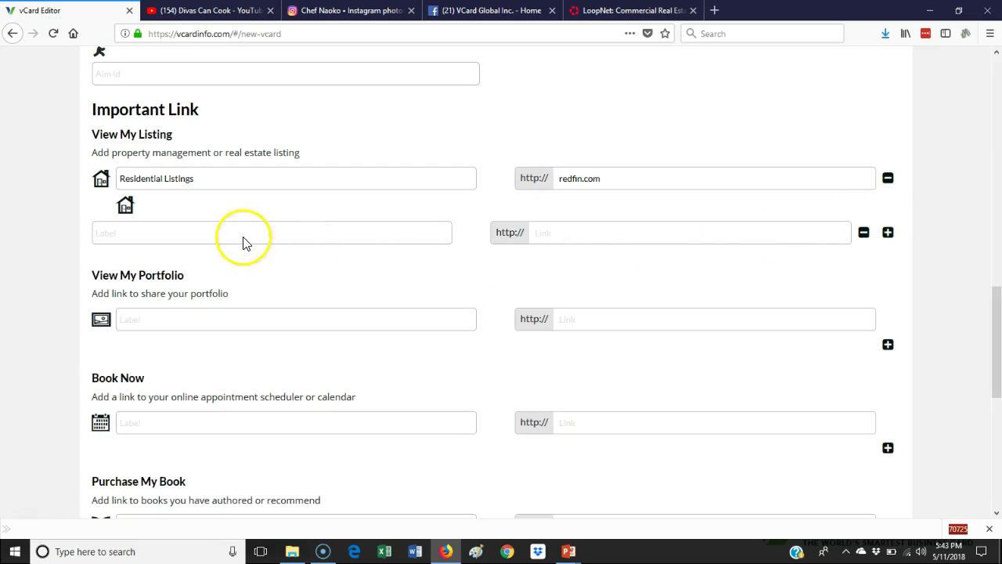
left_click(240, 231)
type("Commercial Listings")
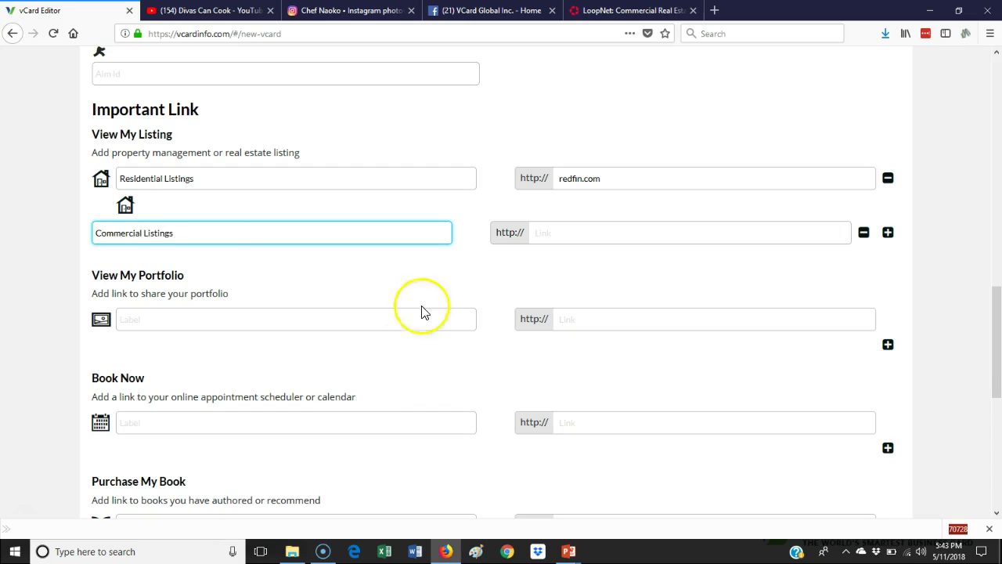
left_click(585, 234)
type("loopnet.com")
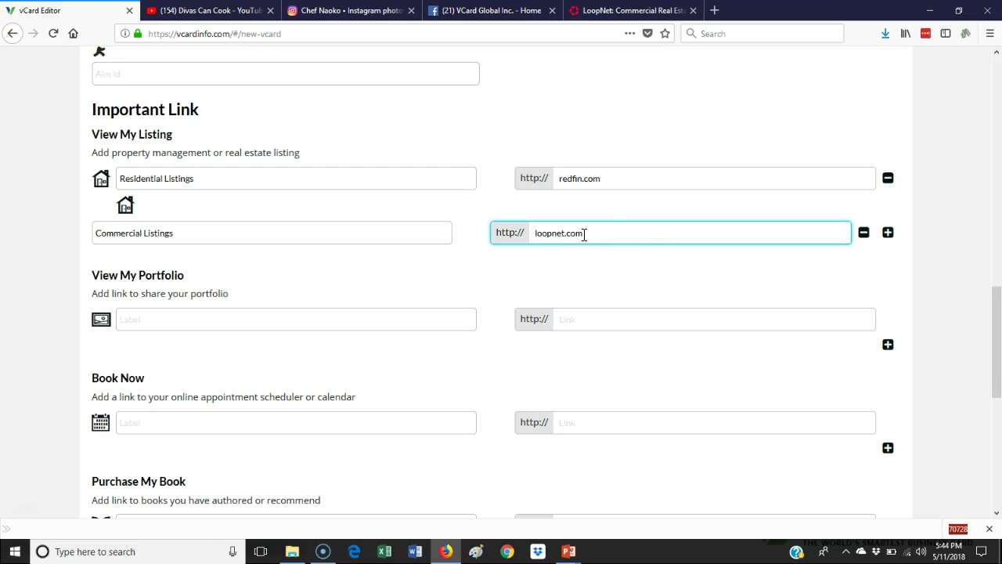
left_click(624, 264)
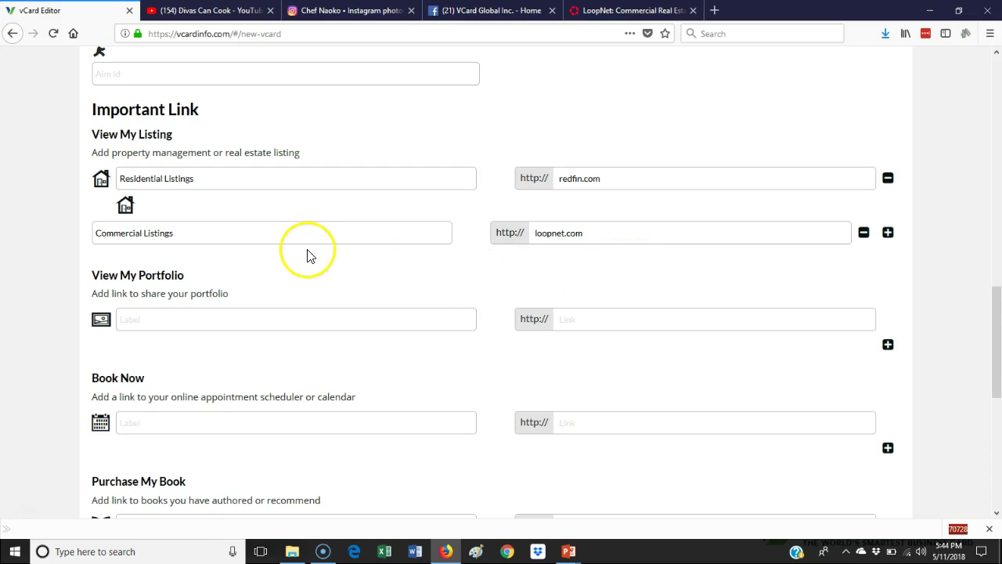
scroll(307, 254, "down", 2)
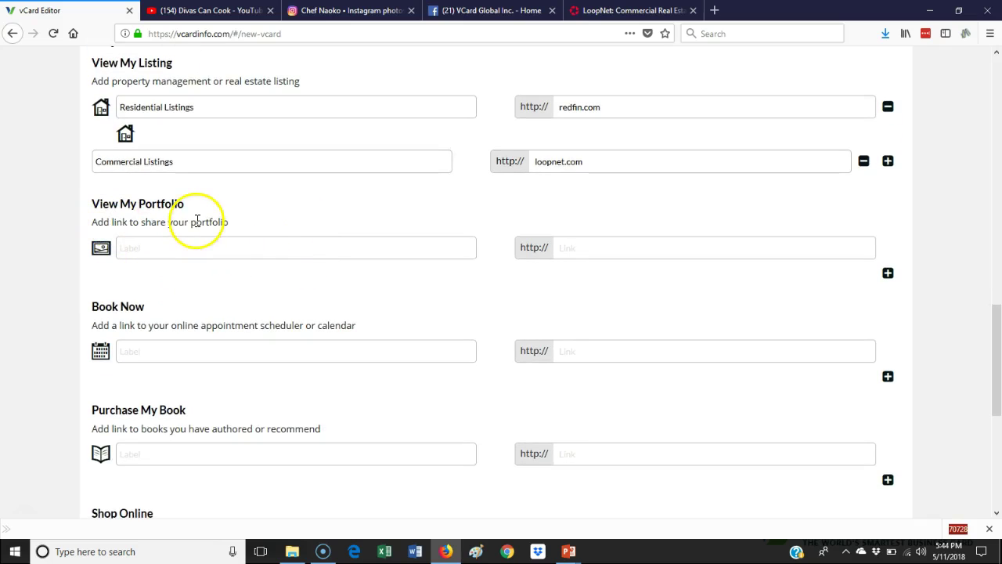
scroll(145, 340, "down", 2)
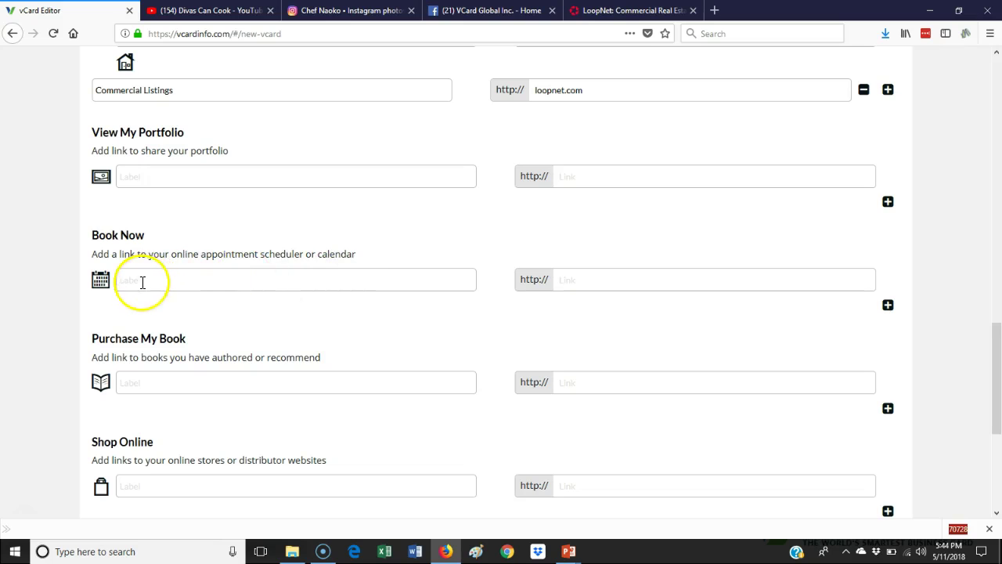
scroll(166, 379, "down", 2)
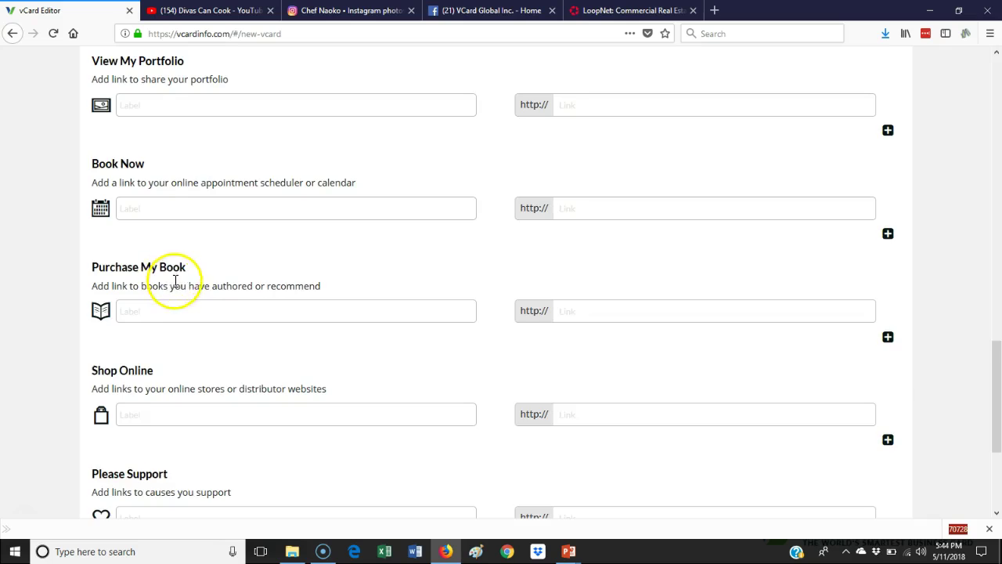
scroll(176, 281, "down", 2)
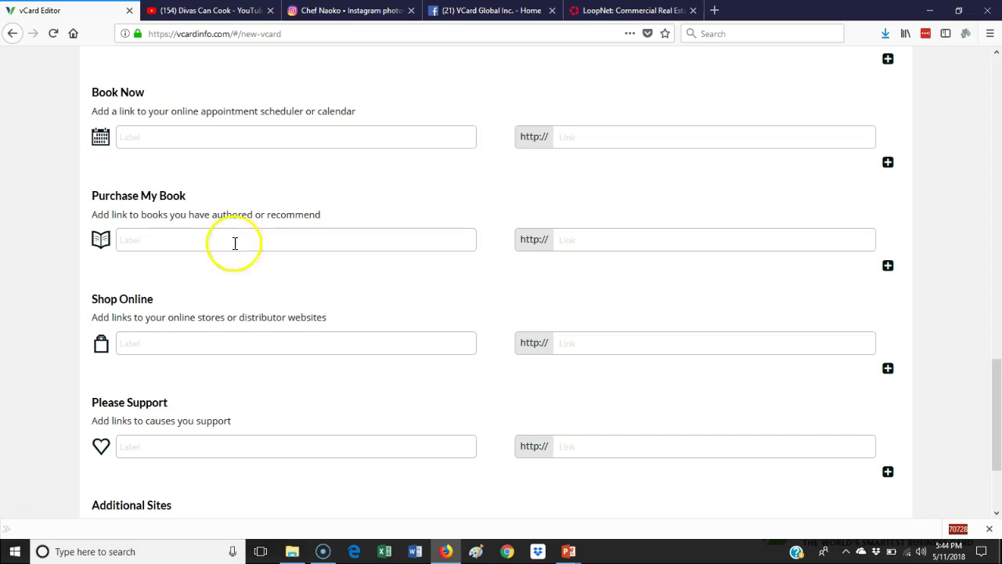
scroll(246, 268, "down", 2)
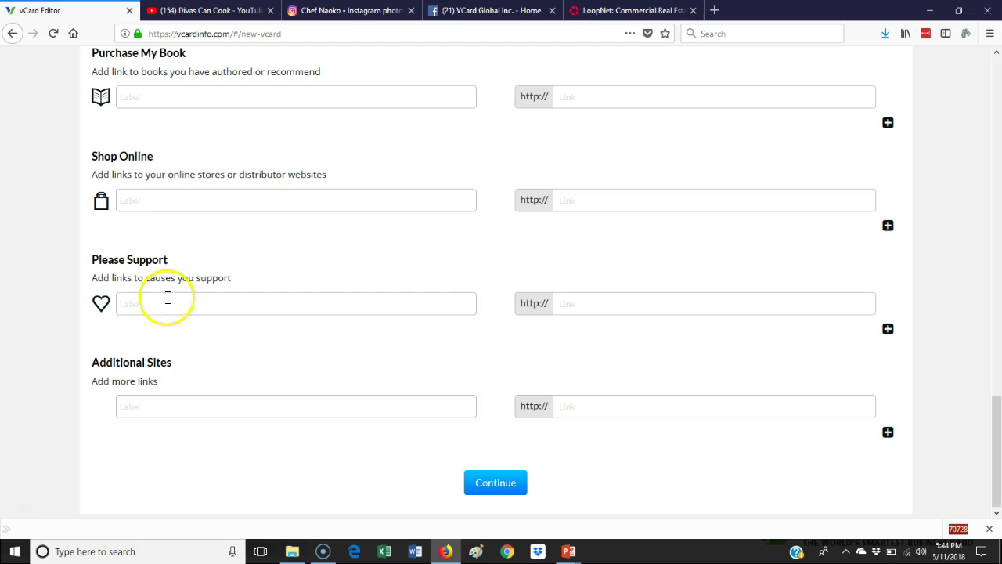
scroll(164, 298, "down", 1)
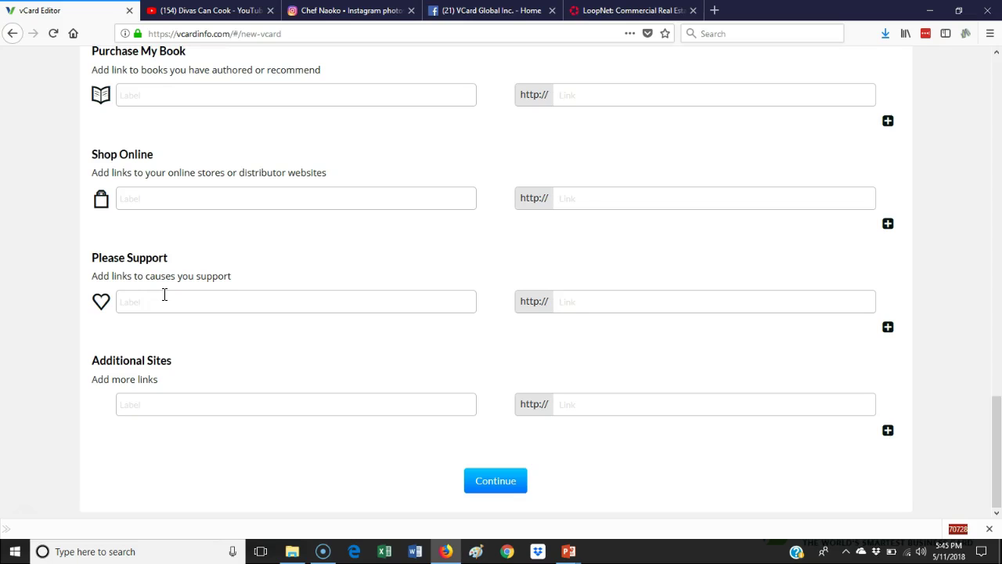
Save the social media links and proceed to the Picture & Logo step
left_click(502, 485)
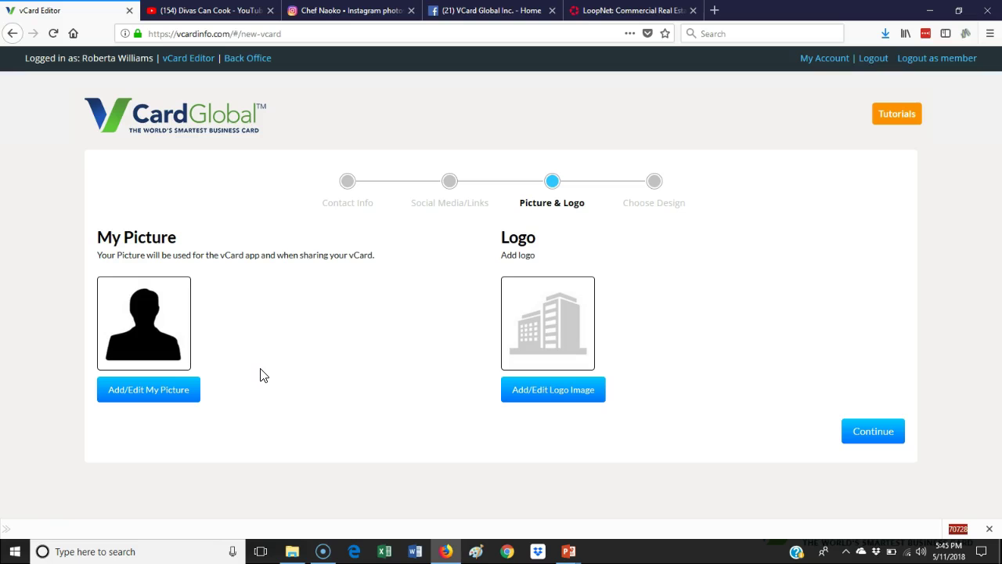
Upload the white-hat portrait JPEG from Documents' images folder as My Picture, named 'anthony'
left_click(152, 390)
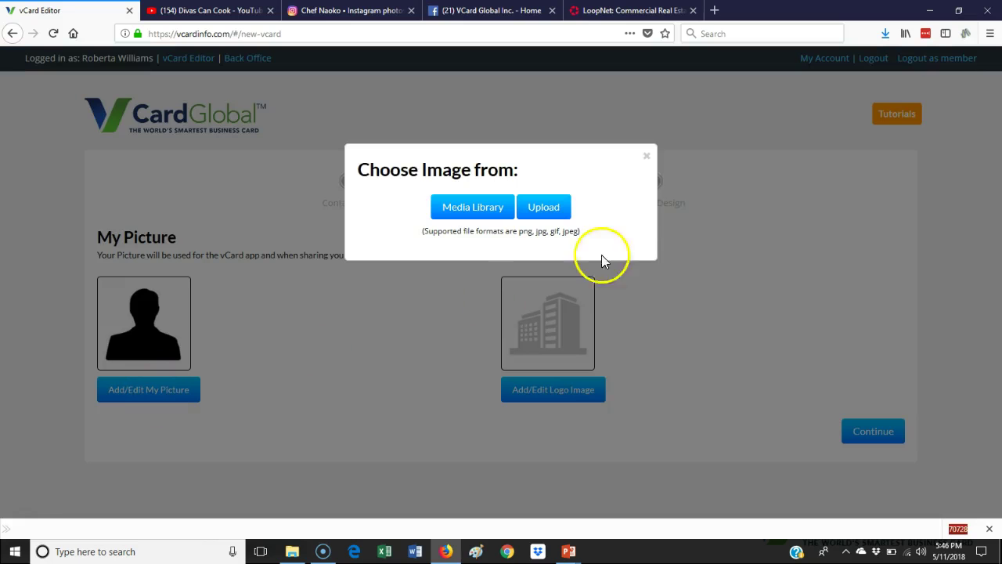
left_click(548, 207)
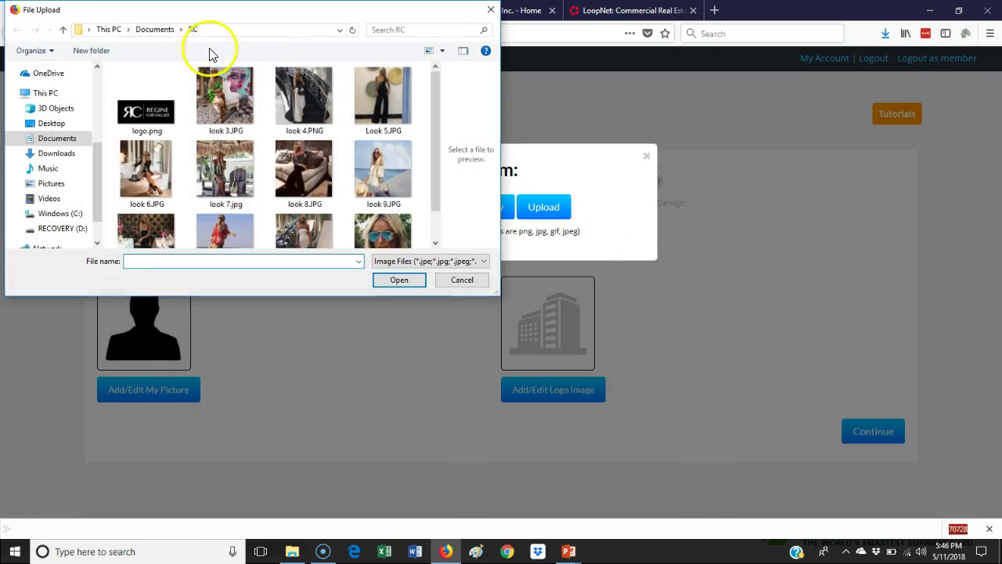
left_click(140, 29)
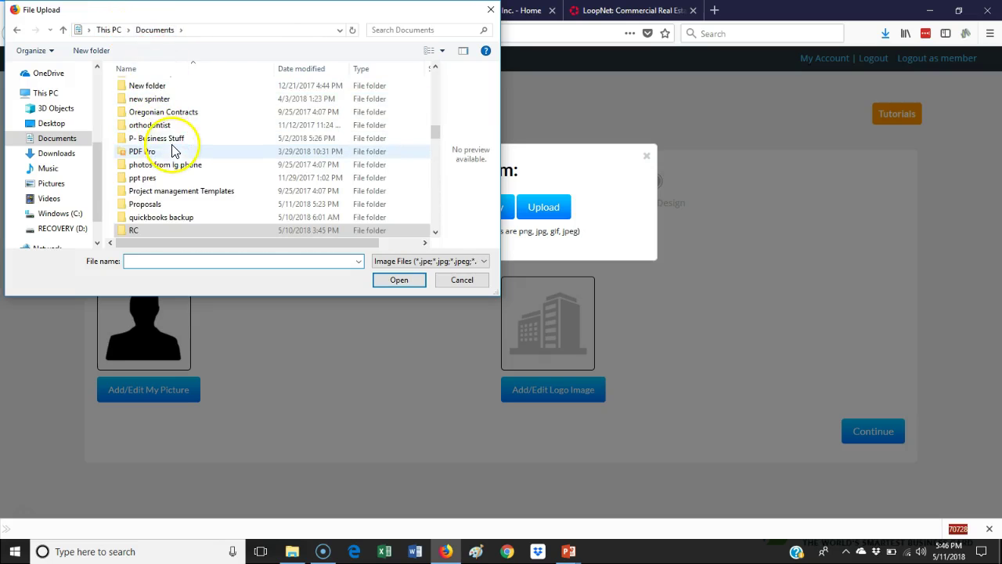
scroll(178, 155, "up", 15)
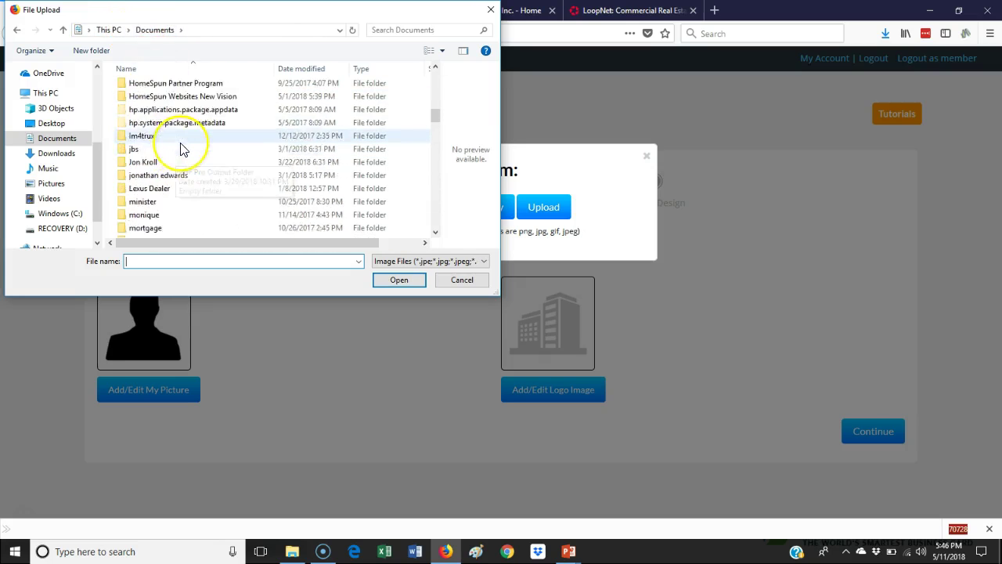
scroll(180, 149, "up", 1)
left_click(171, 129)
double_click(170, 128)
left_click(160, 124)
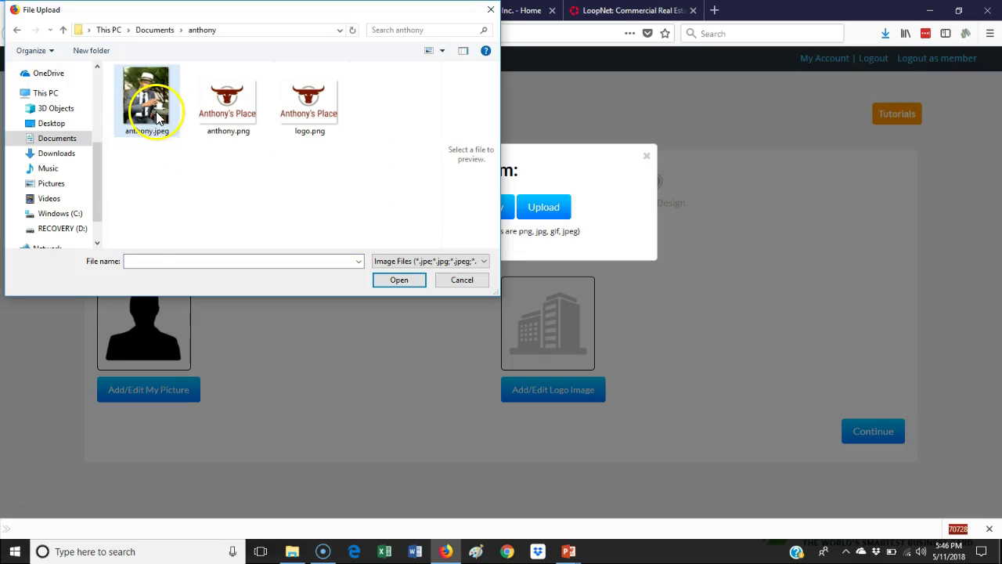
left_click(399, 281)
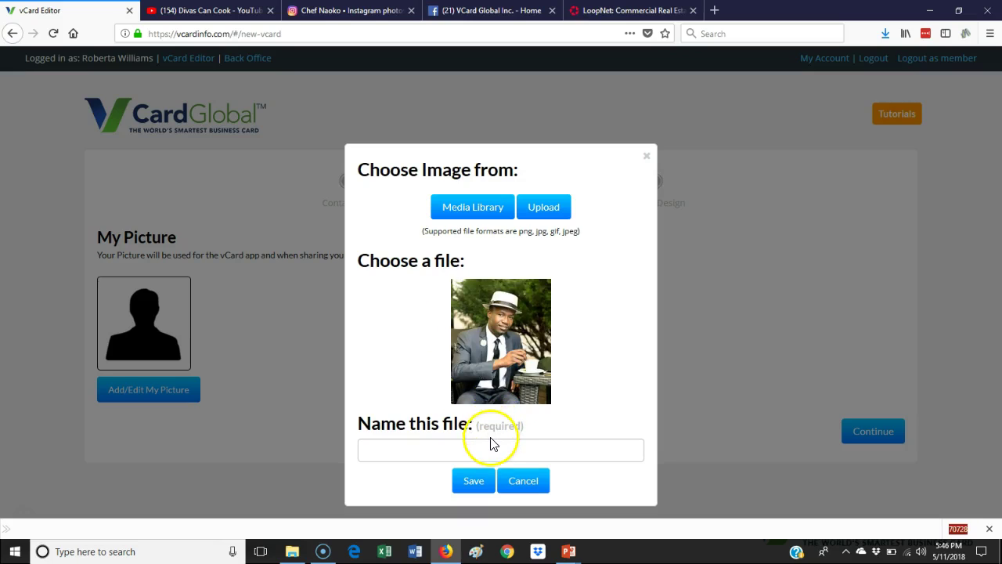
left_click(486, 443)
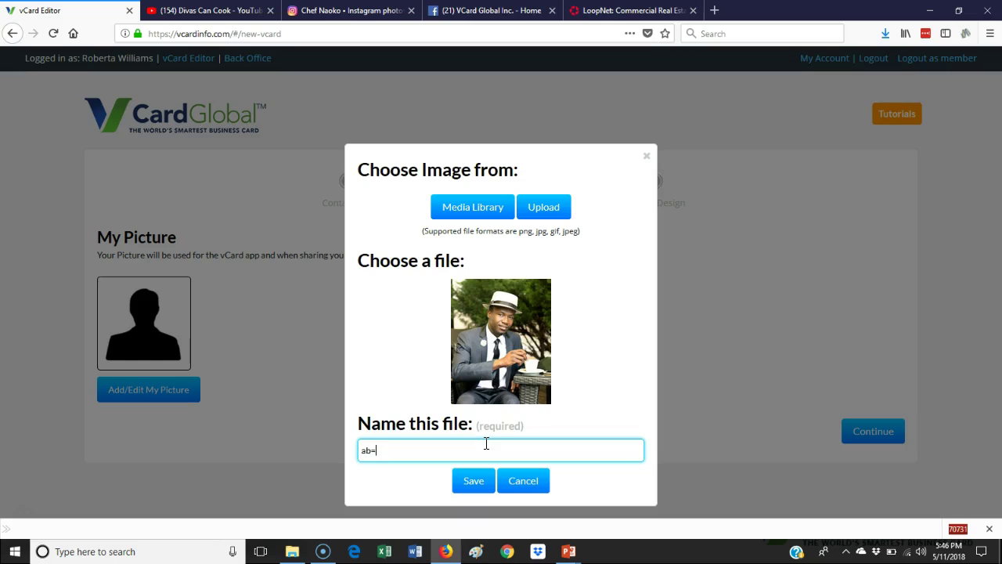
left_click(481, 462)
left_click(477, 480)
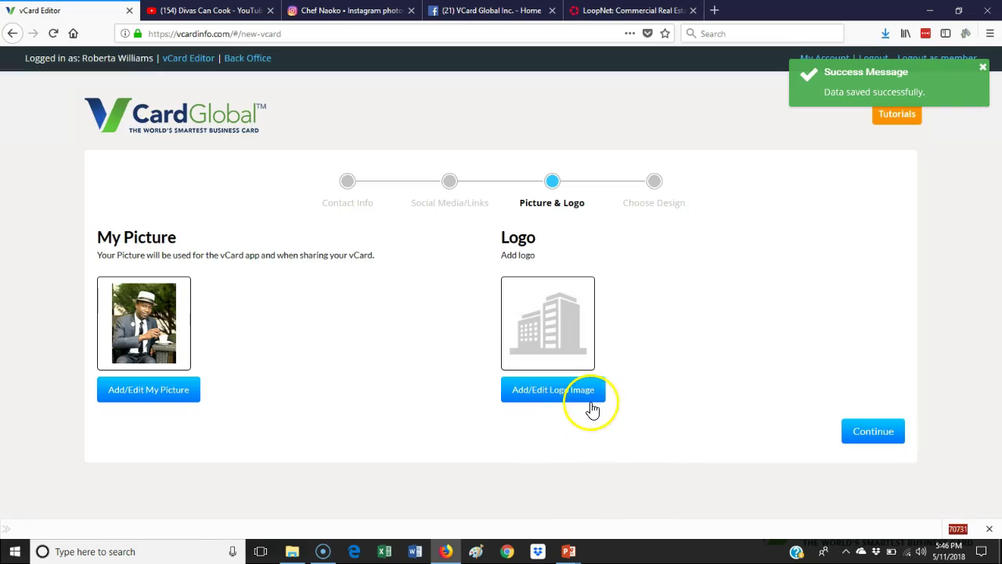
Upload logo.png as the card's Logo image, name it 'logo', and save it
left_click(572, 393)
left_click(543, 208)
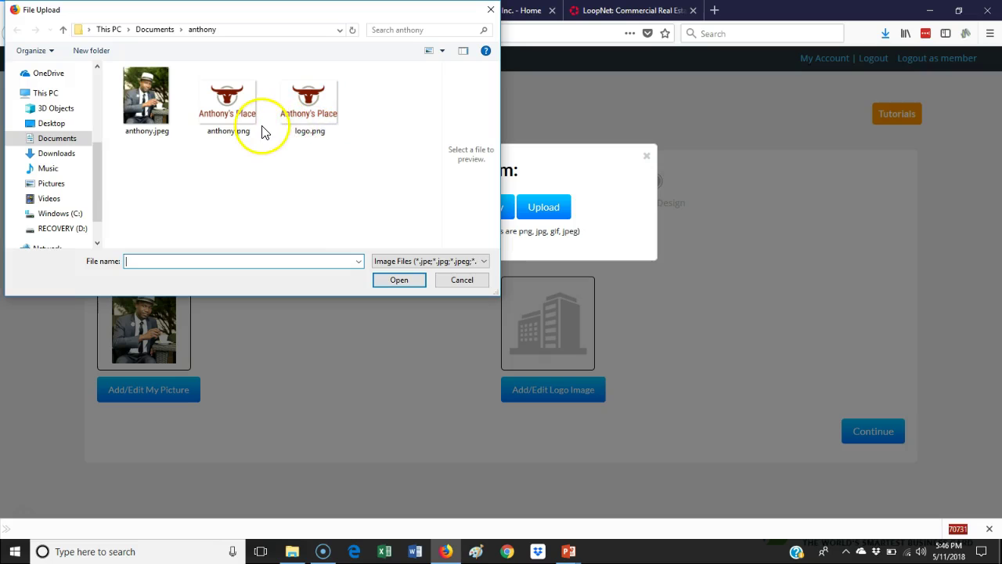
left_click(314, 131)
left_click(398, 280)
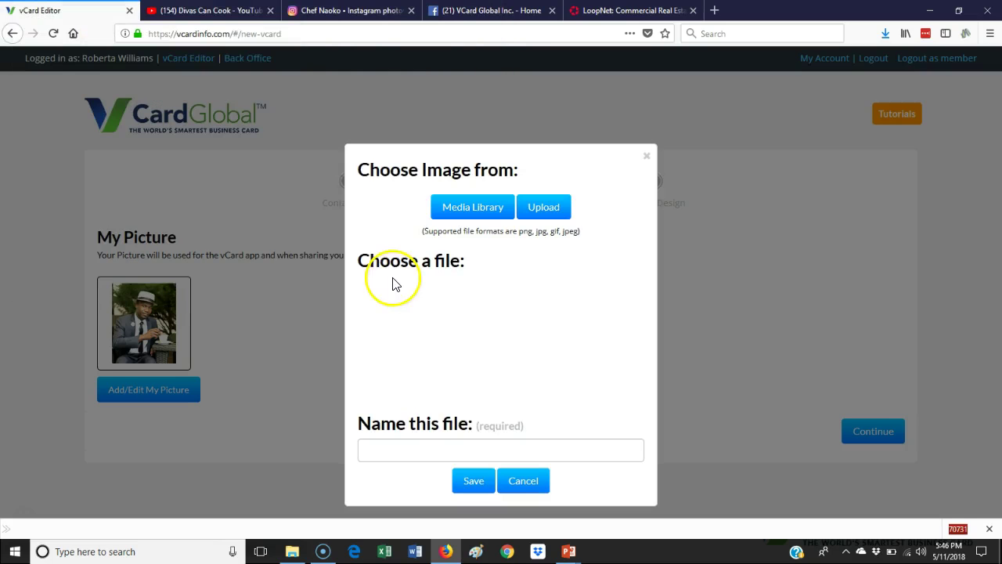
left_click(474, 448)
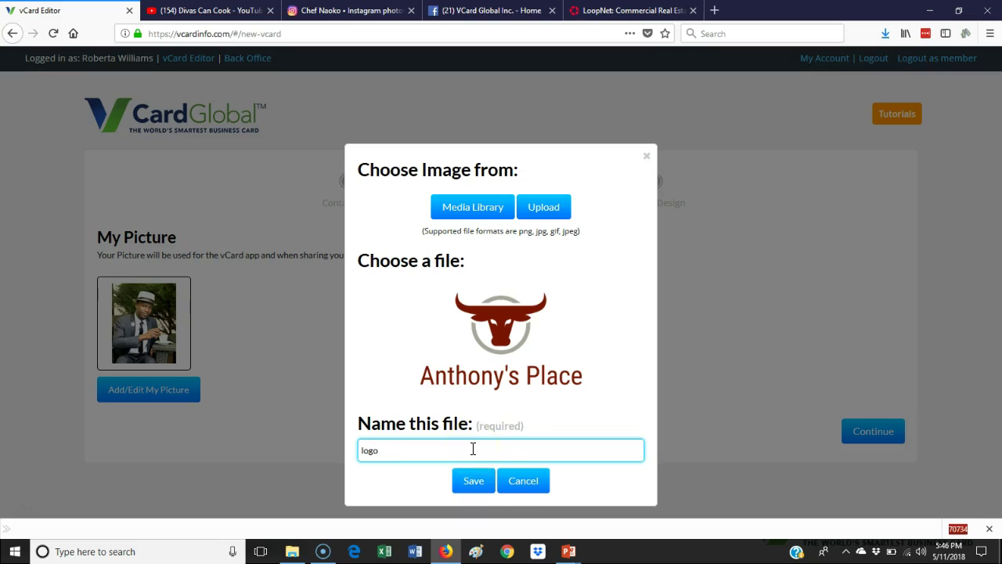
left_click(474, 480)
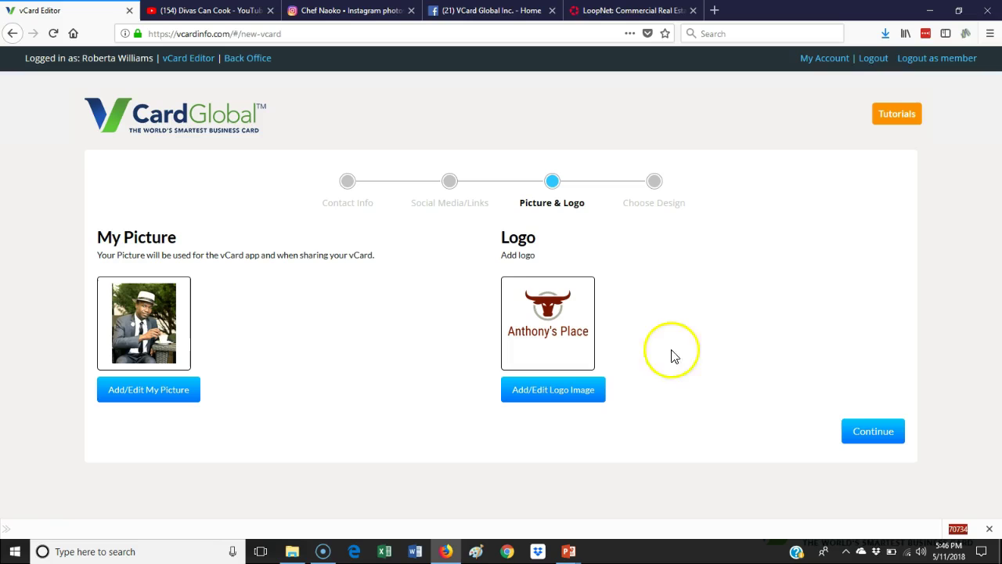
Save the images, continue to Choose Design, and scroll through the phone preview of the card
left_click(862, 433)
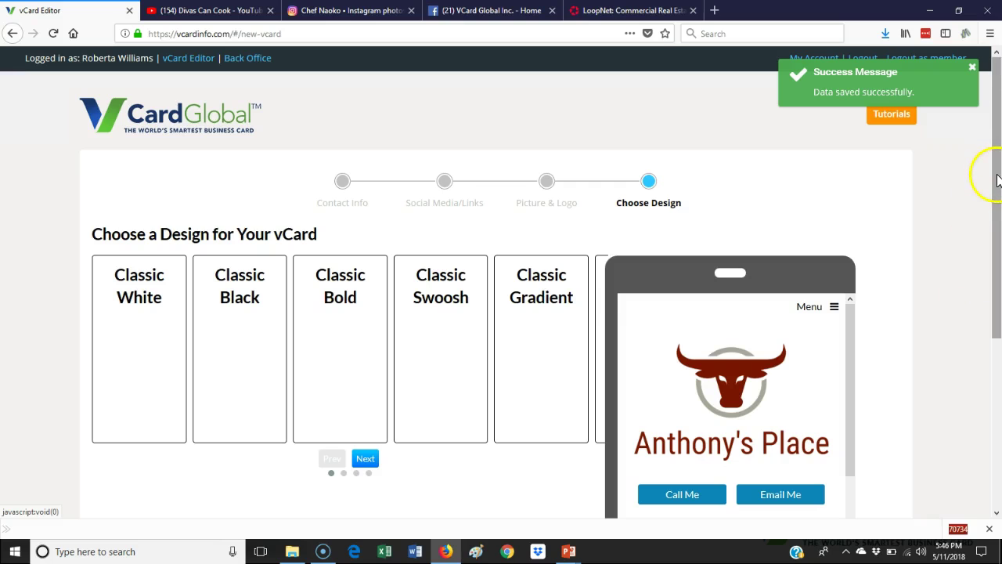
left_click_drag(997, 180, 984, 277)
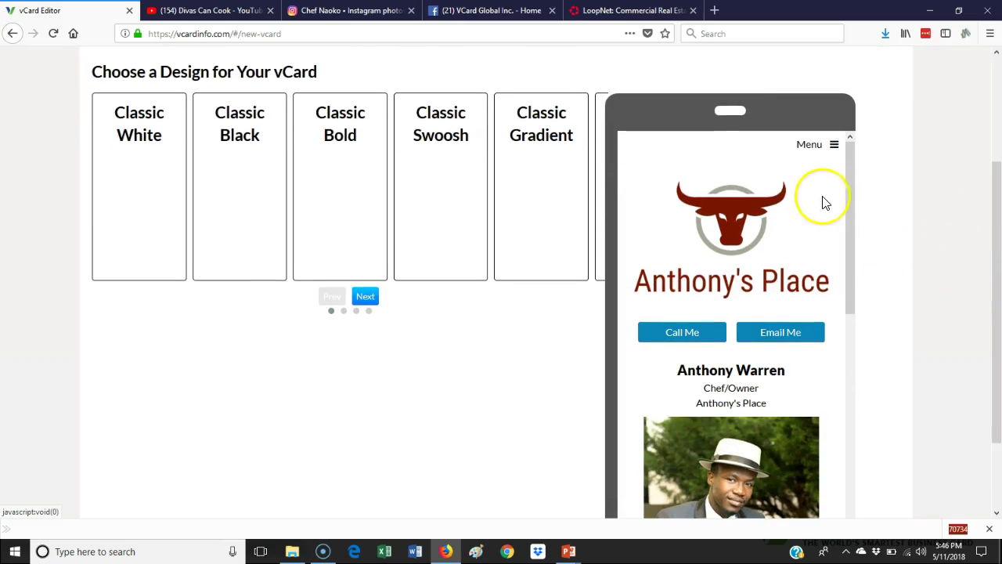
left_click_drag(846, 184, 884, 217)
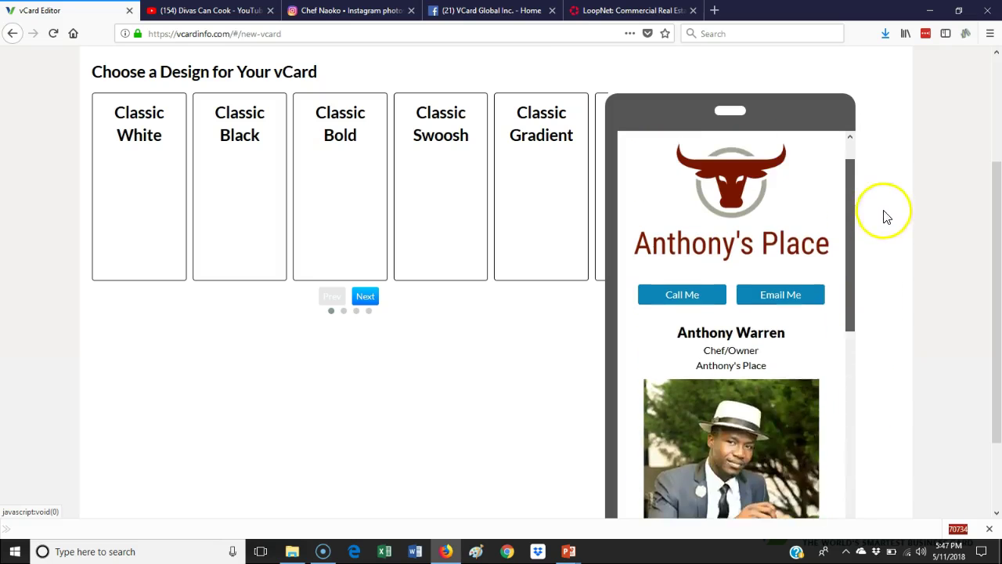
scroll(941, 168, "down", 2)
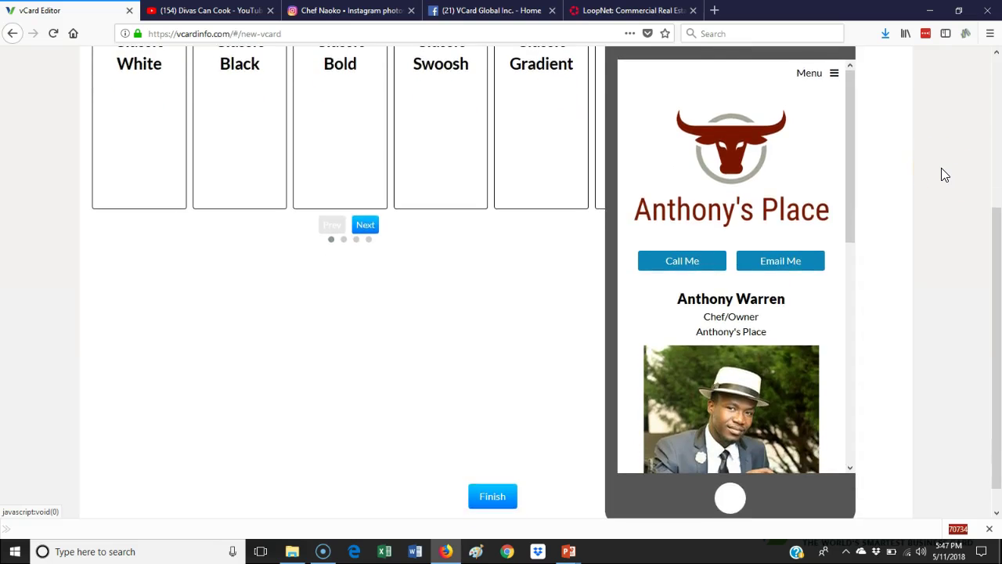
scroll(942, 168, "up", 2)
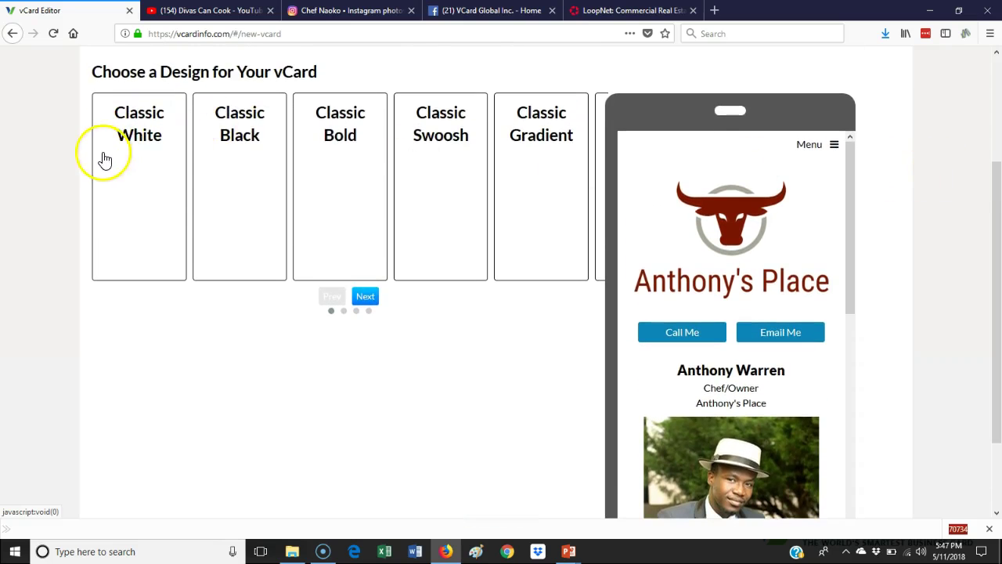
Try the Classic White design with red, green and dark teal theme colours
left_click(154, 182)
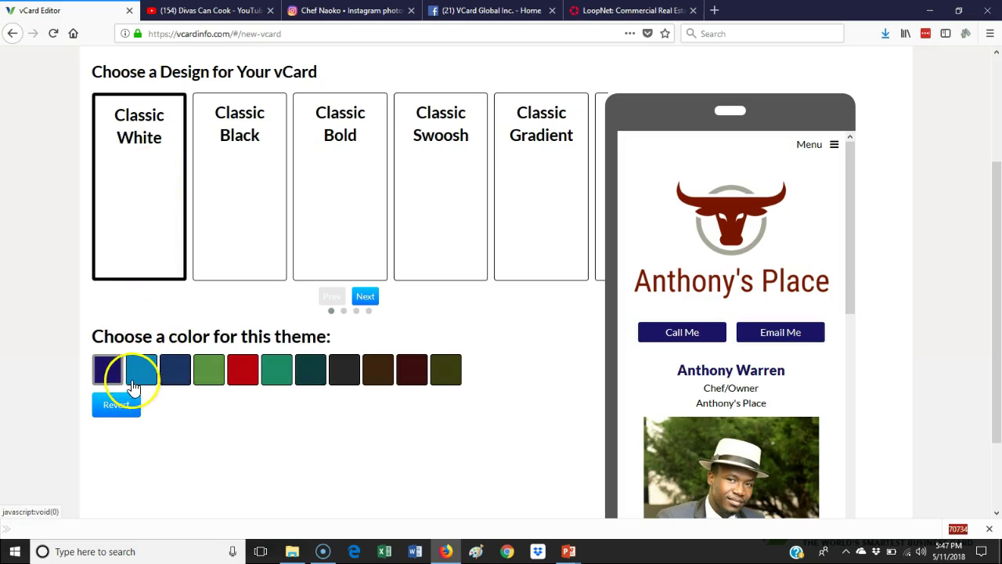
left_click(240, 373)
left_click(276, 377)
left_click(307, 379)
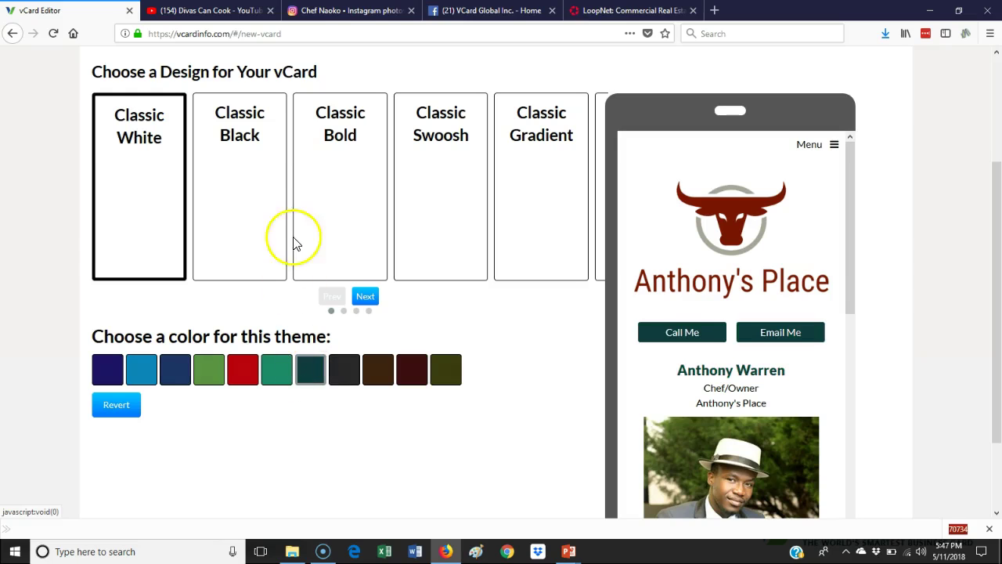
Switch to Classic Black and settle on the red accent after trying orange, green and grey
left_click(255, 192)
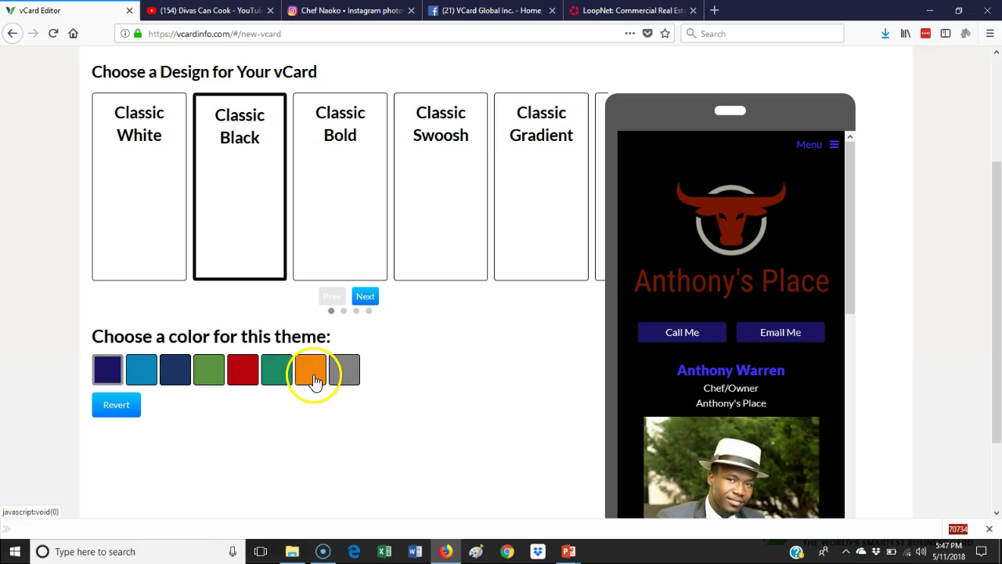
left_click(313, 382)
left_click(284, 380)
left_click(348, 377)
left_click(245, 376)
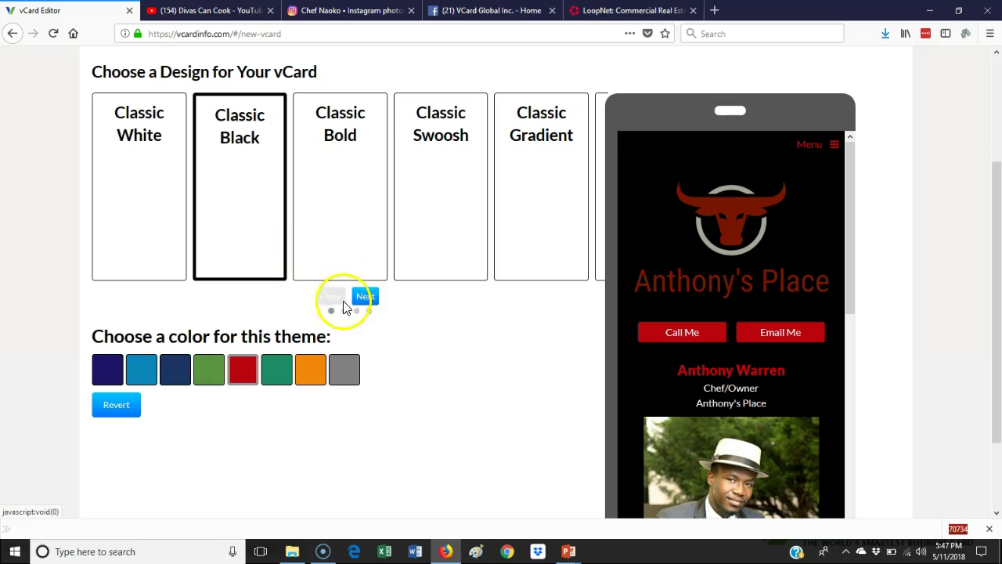
Preview Classic Bold and Classic Swoosh, then apply vCard Black with a grey theme colour
left_click(353, 245)
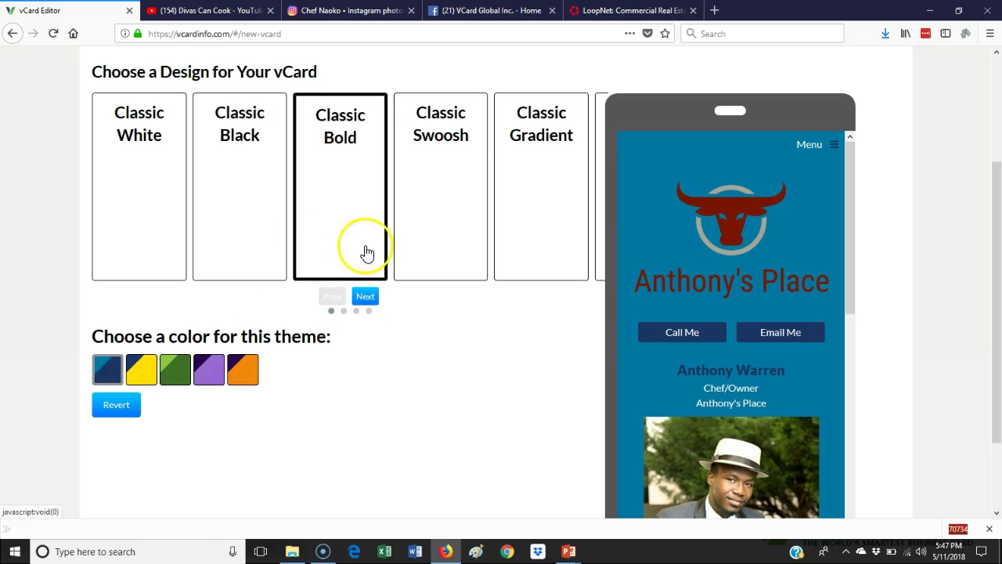
left_click(411, 247)
left_click(372, 301)
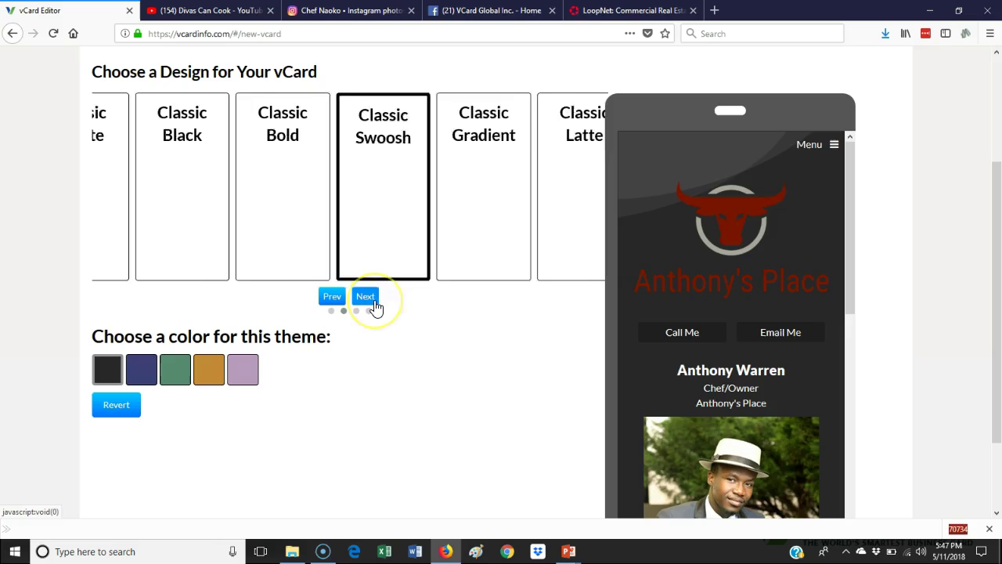
left_click(360, 245)
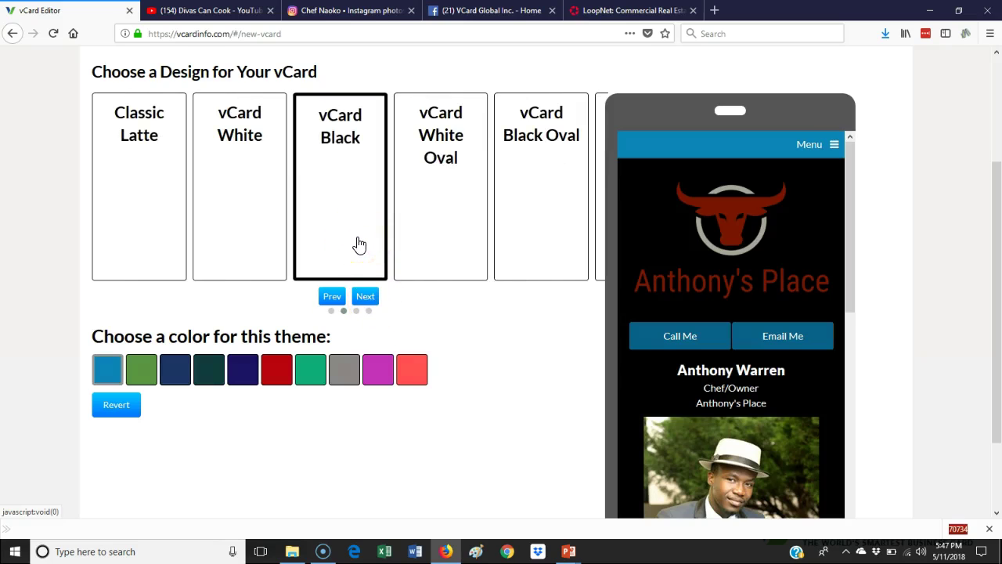
left_click(344, 380)
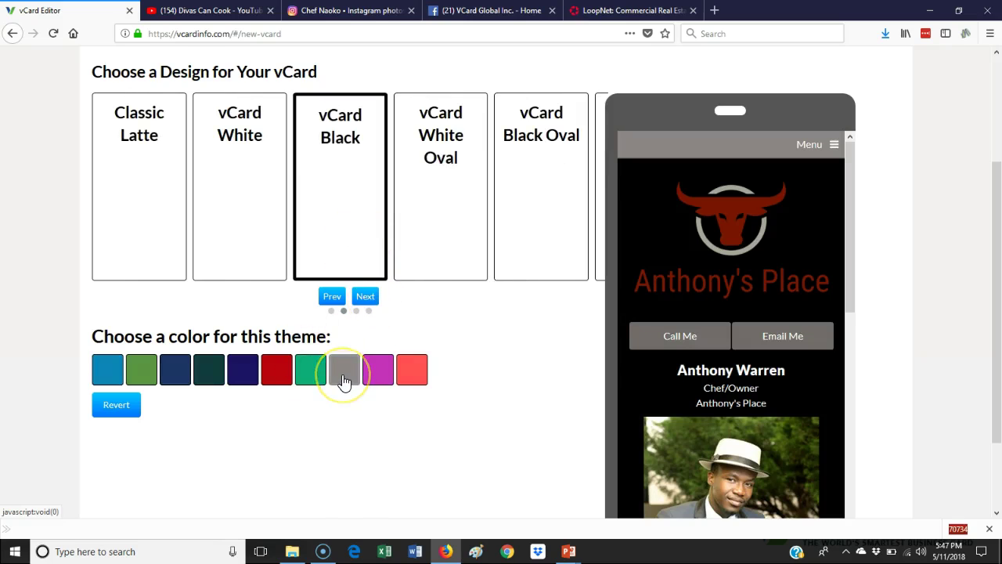
Apply the vCard Black Oval design, after trying White Oval, with grey header and buttons
left_click(448, 219)
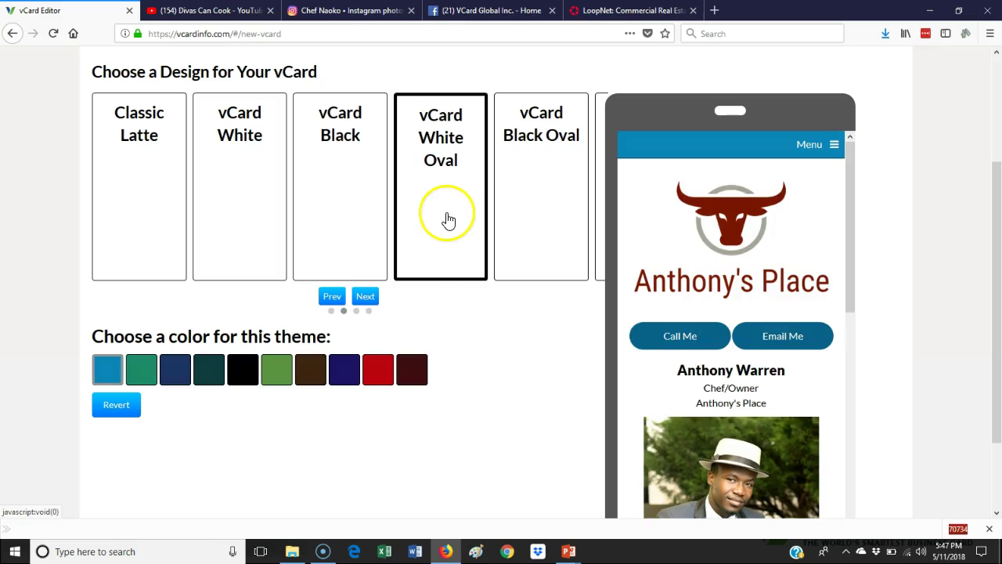
left_click(519, 234)
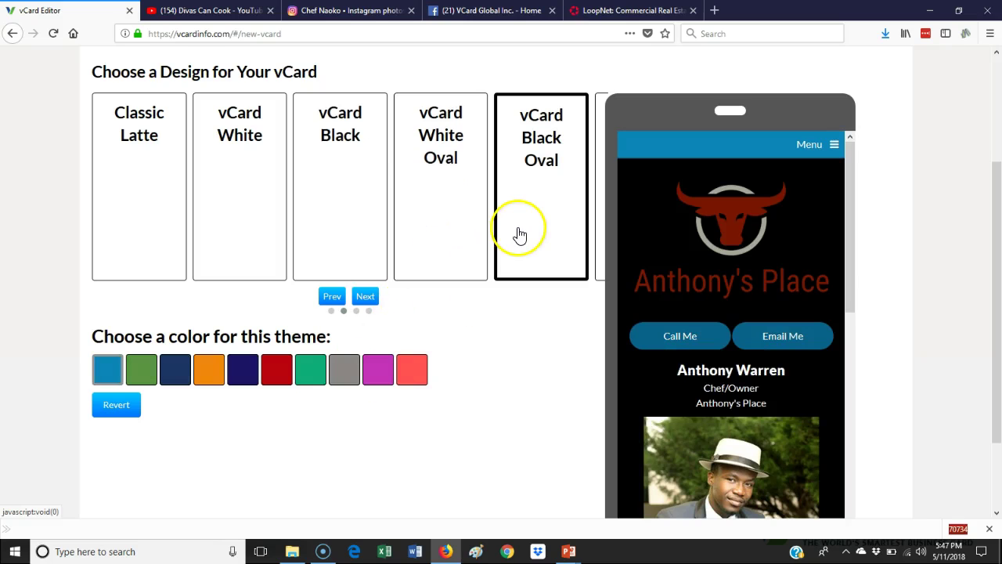
left_click(344, 376)
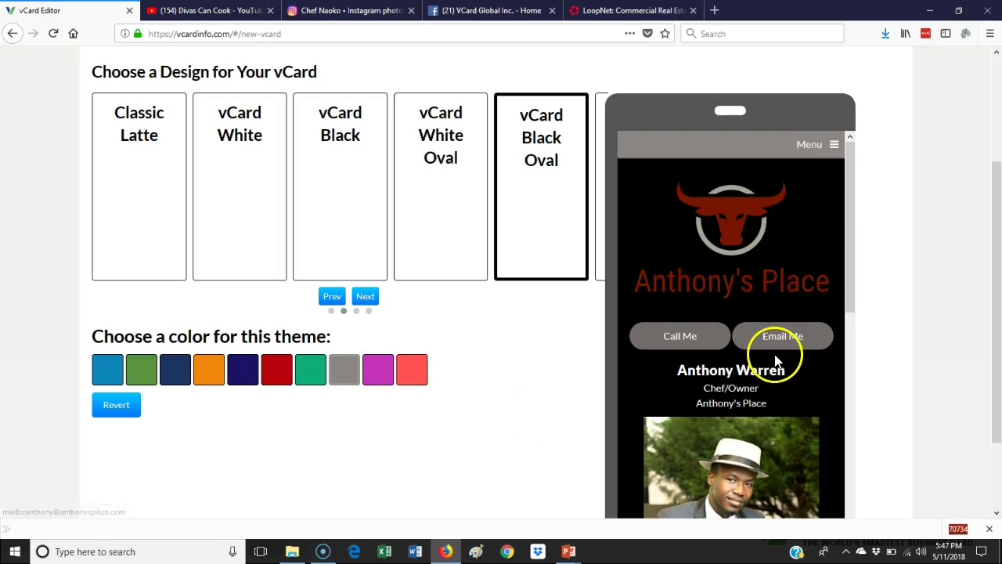
scroll(778, 353, "down", 8)
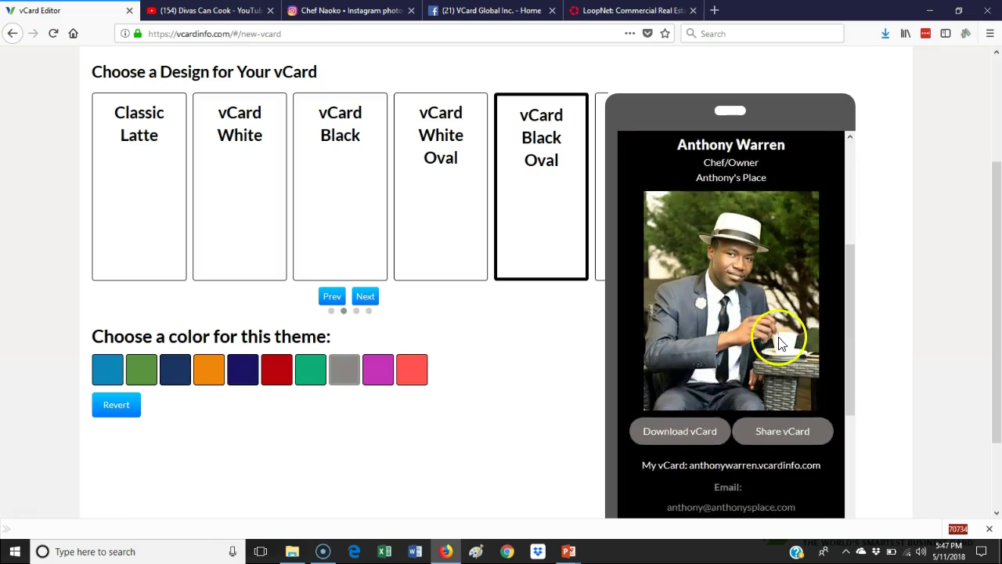
scroll(777, 334, "down", 5)
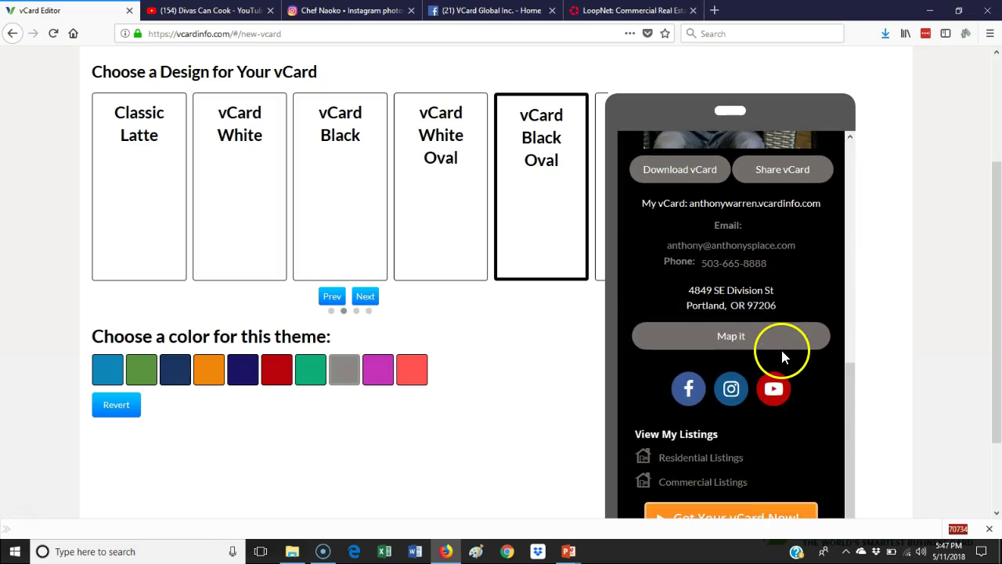
scroll(796, 369, "down", 2)
scroll(796, 369, "up", 6)
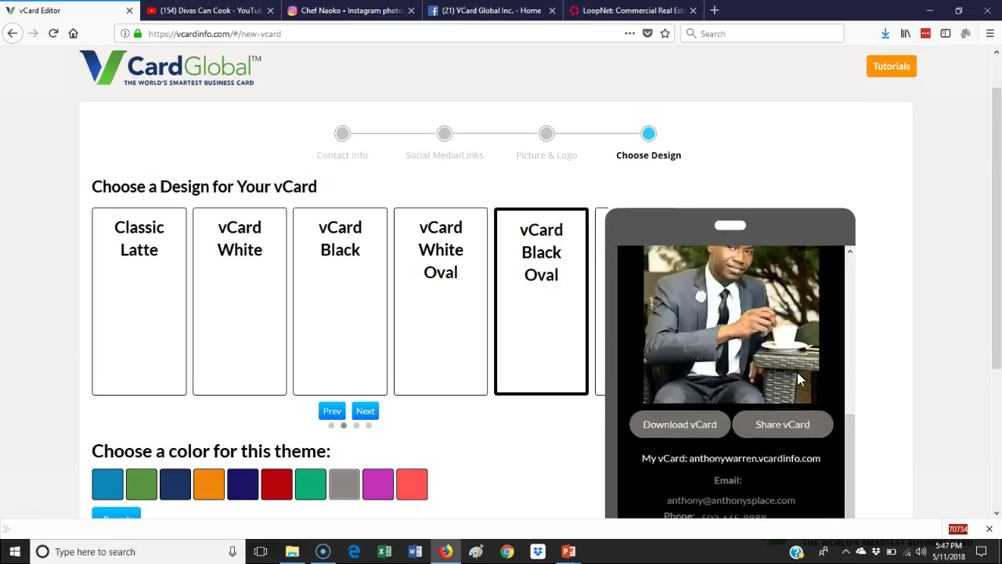
scroll(799, 373, "up", 2)
left_click(1000, 227)
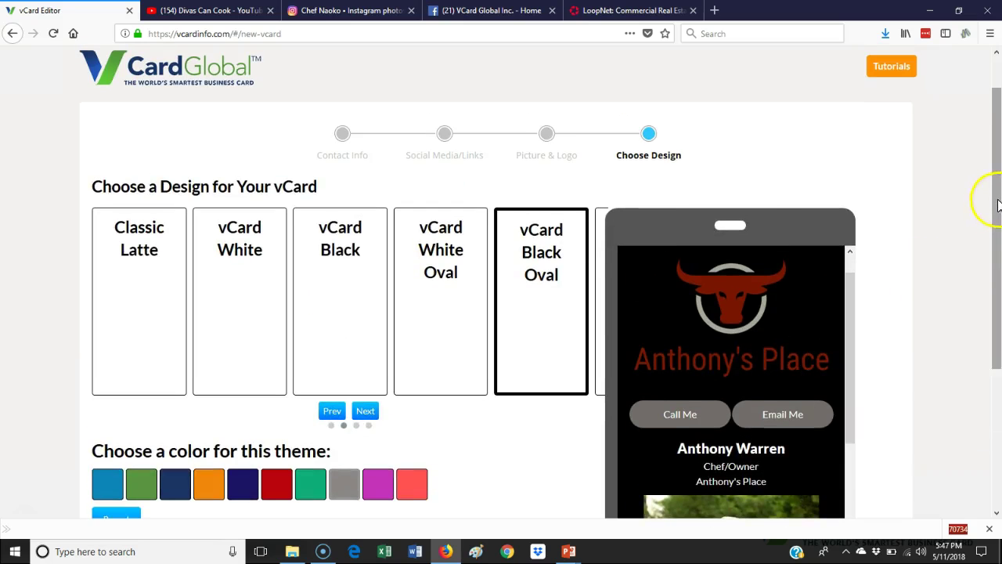
left_click_drag(998, 205, 998, 336)
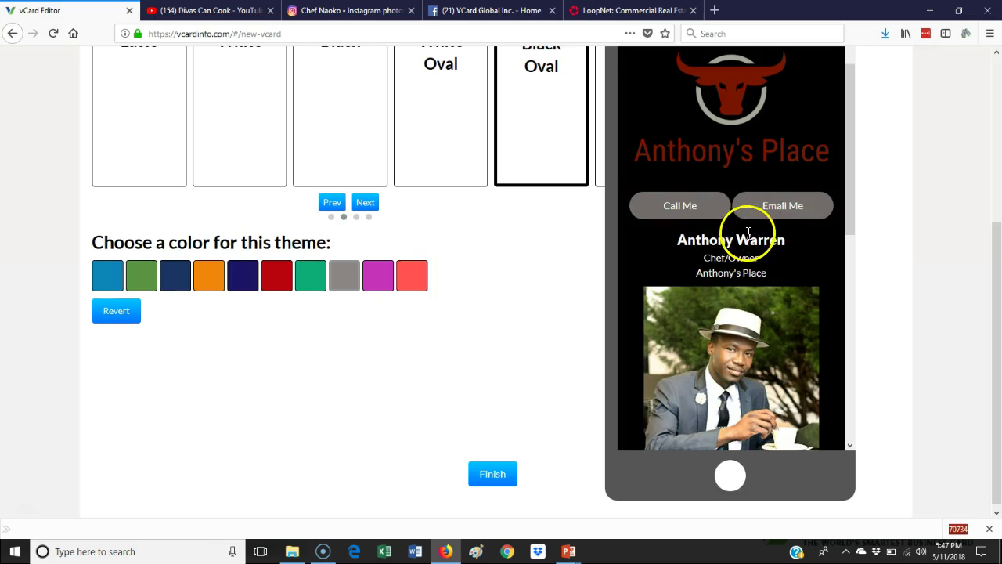
scroll(748, 233, "up", 1)
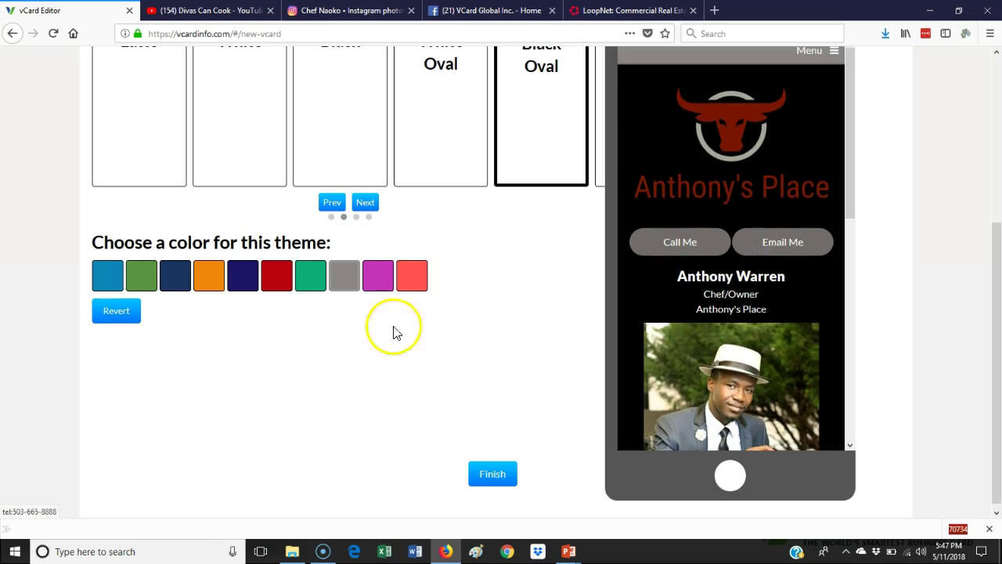
scroll(460, 291, "up", 1)
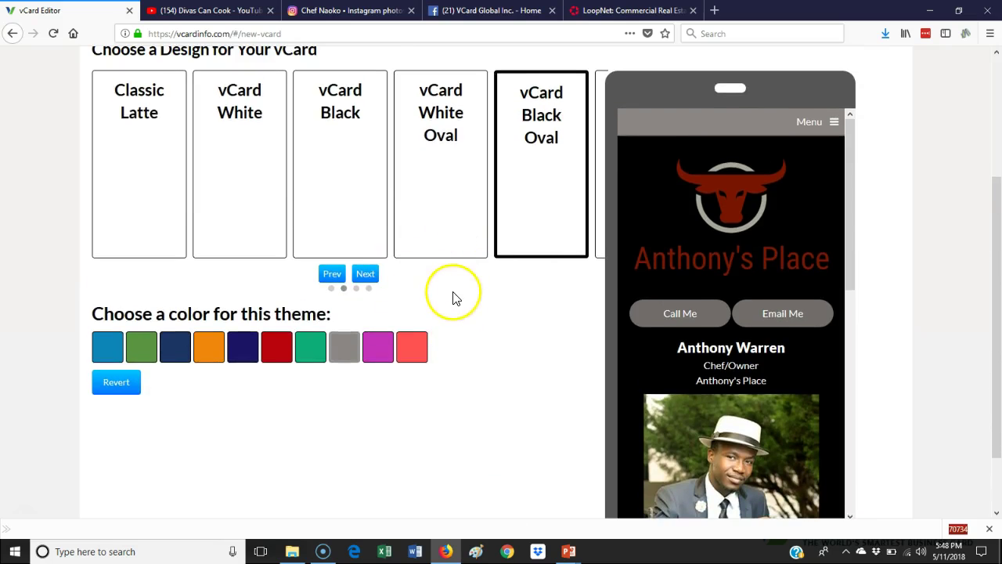
left_click(763, 313)
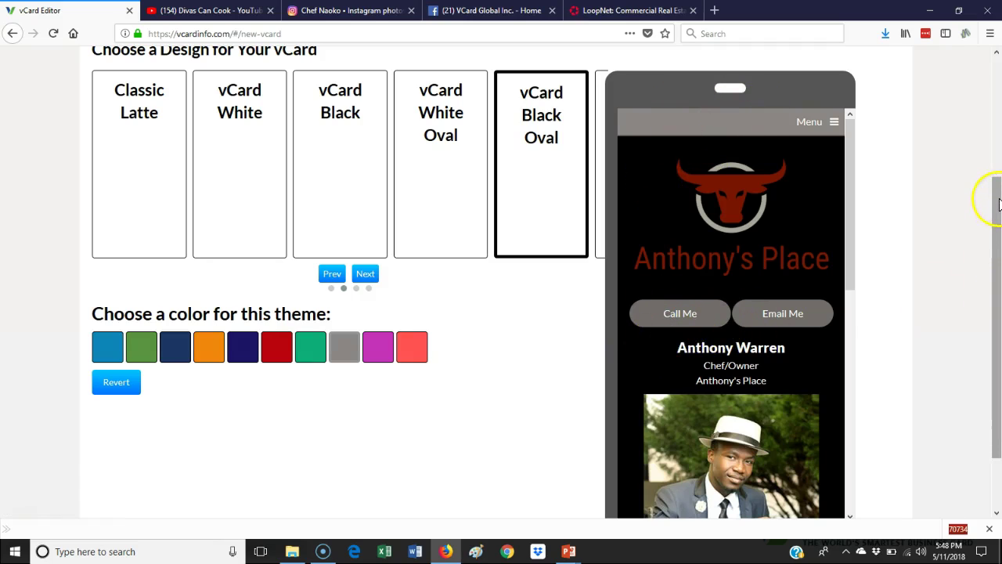
left_click_drag(999, 204, 1000, 332)
Finish the design and review the published card's logo, buttons, photo and Chef/Owner title
left_click(486, 469)
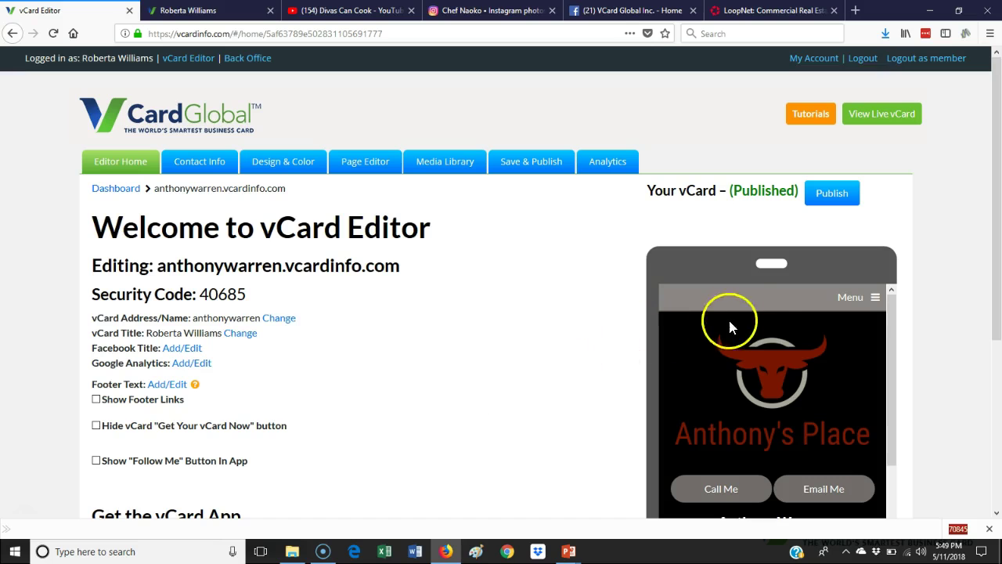
left_click_drag(1000, 178, 999, 232)
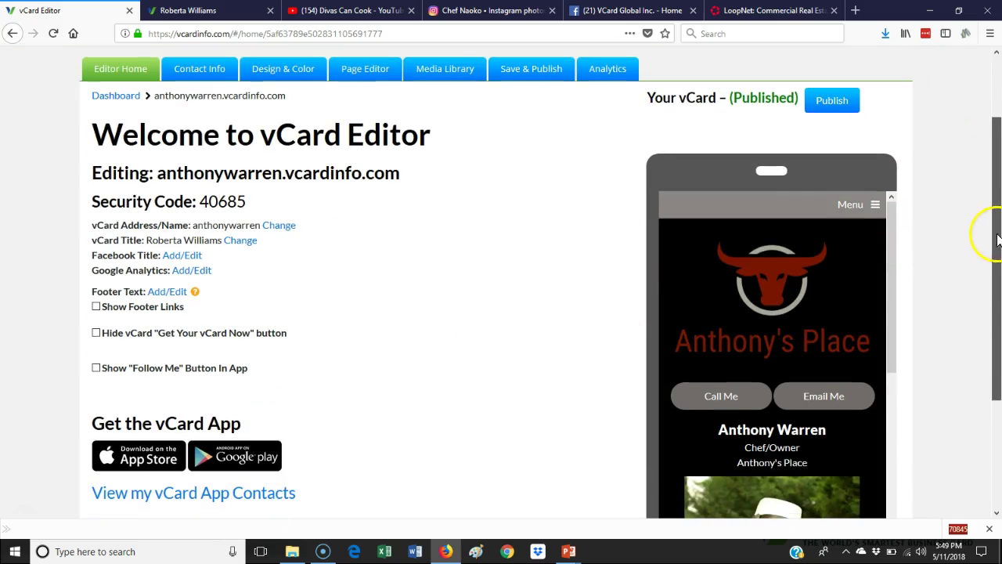
left_click_drag(891, 210, 891, 296)
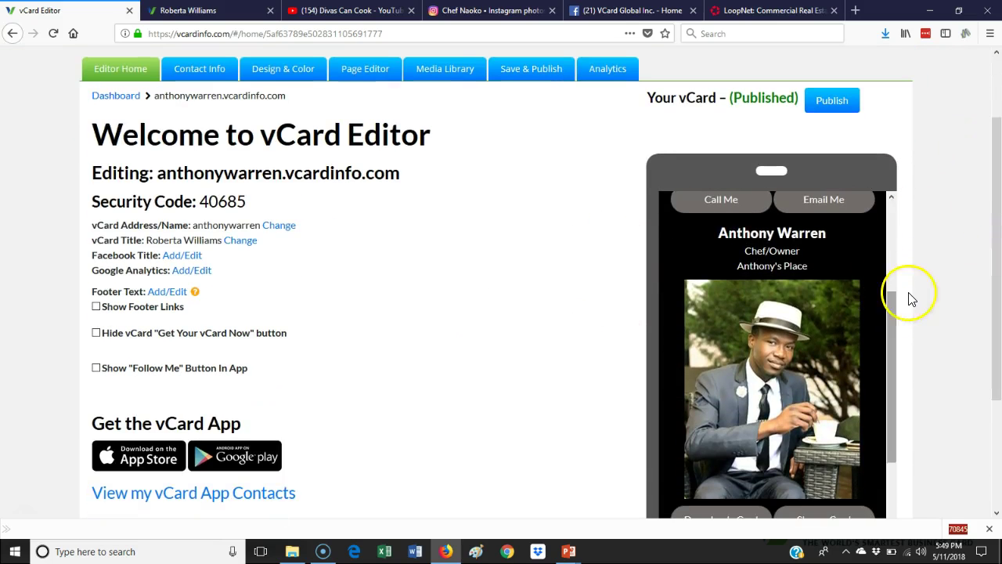
scroll(910, 296, "down", 3)
left_click_drag(888, 226, 864, 128)
scroll(262, 208, "up", 2)
scroll(262, 208, "up", 5)
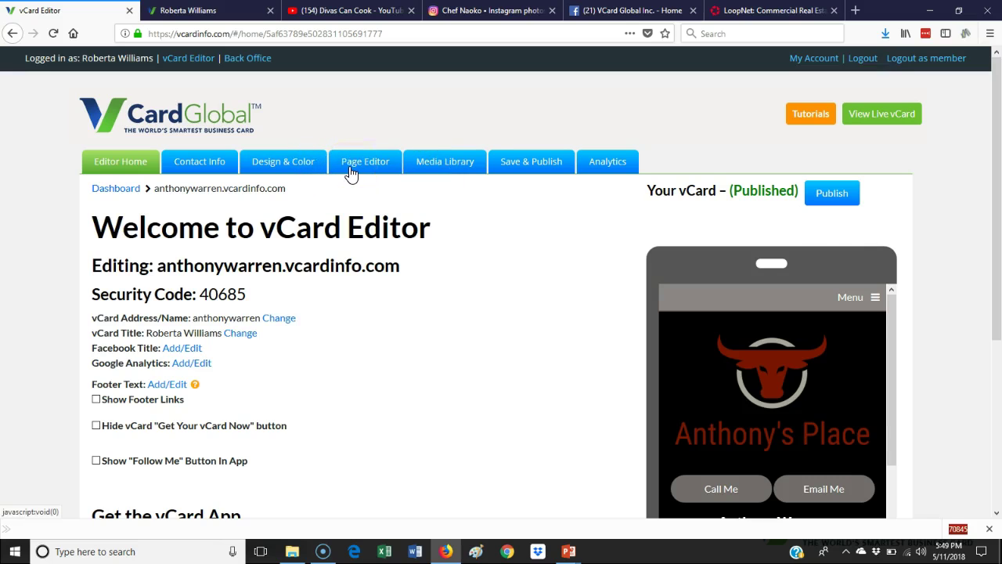
left_click(865, 303)
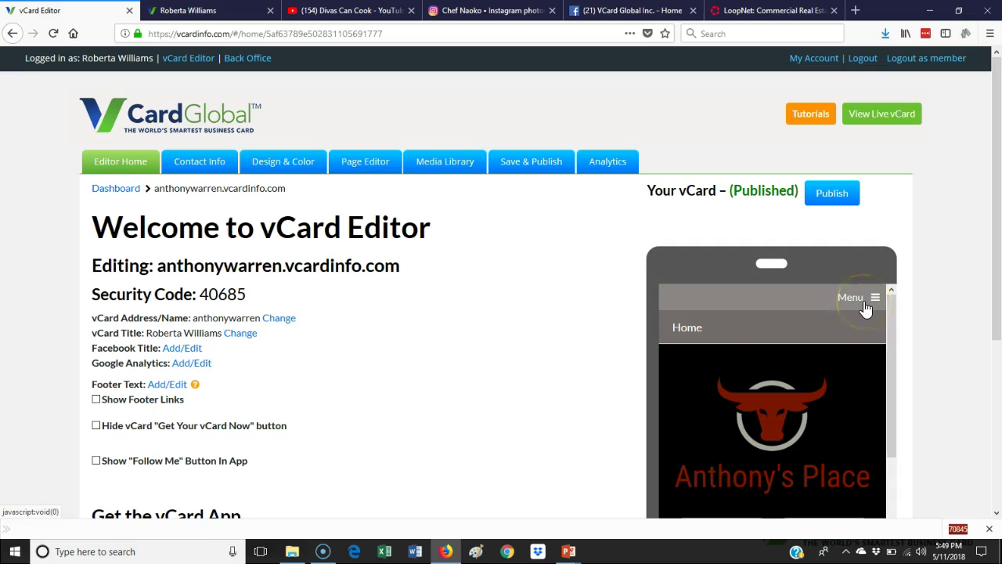
left_click_drag(889, 314, 906, 473)
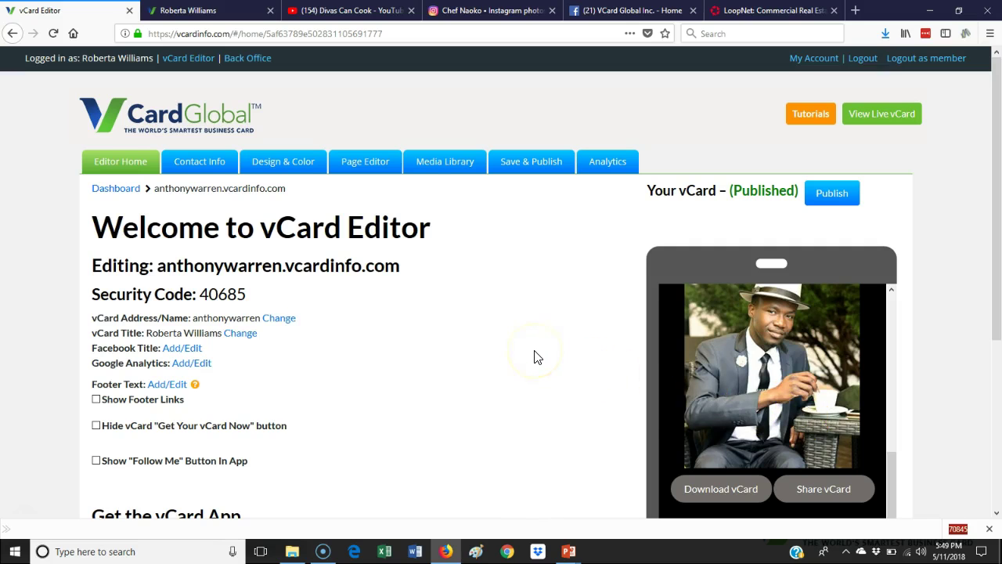
scroll(534, 357, "down", 2)
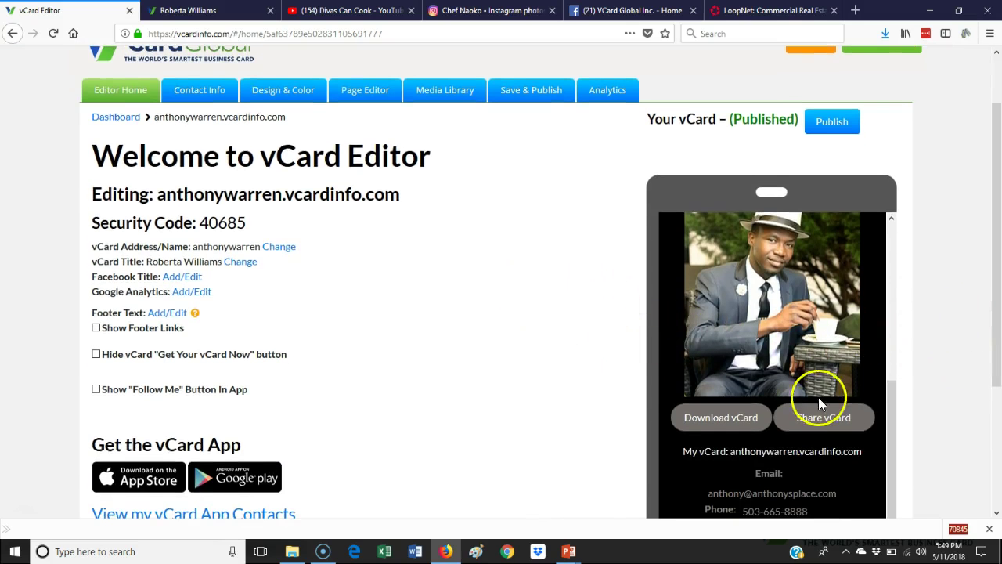
scroll(843, 429, "down", 4)
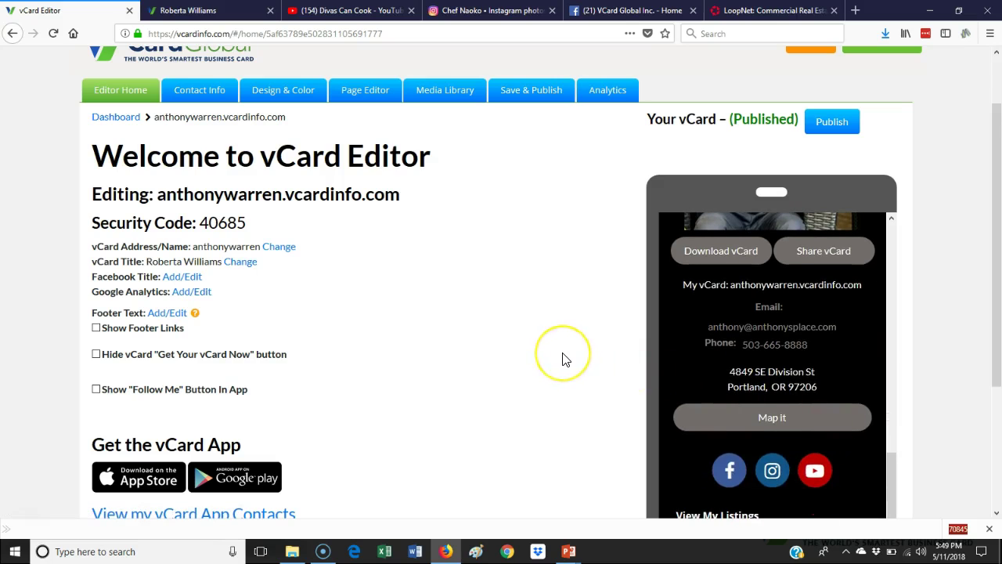
scroll(563, 357, "down", 5)
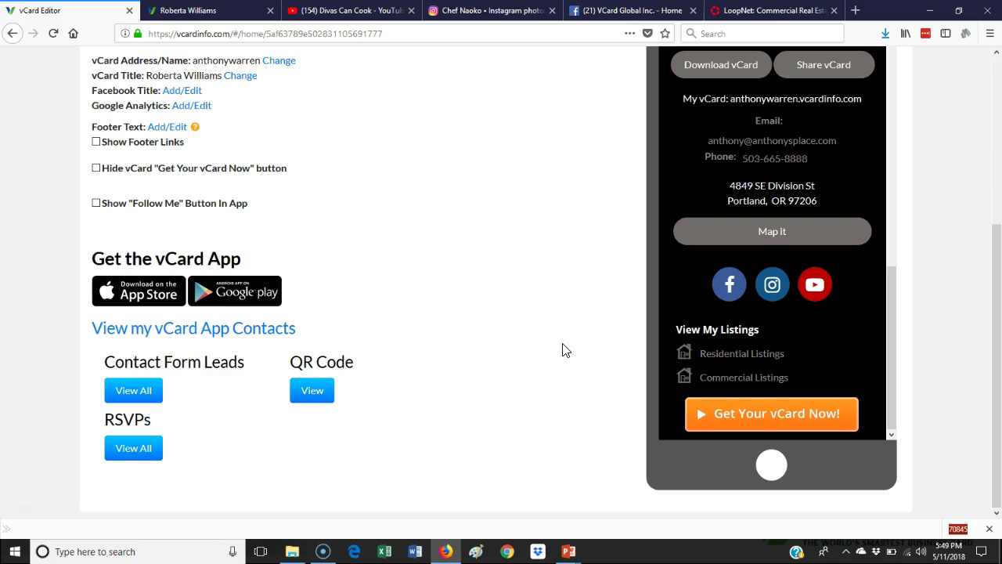
scroll(562, 350, "up", 4)
left_click_drag(894, 433, 886, 272)
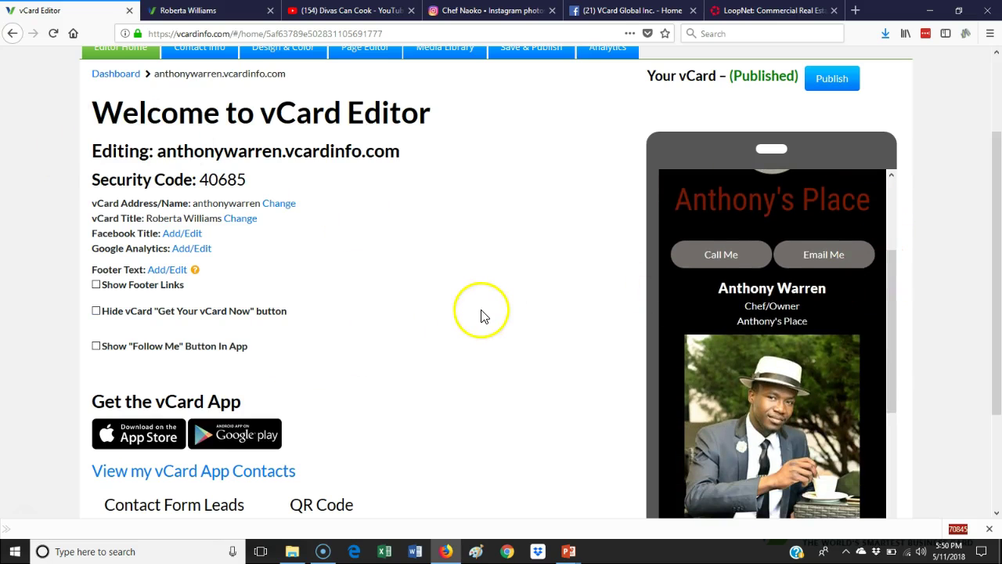
scroll(486, 313, "up", 3)
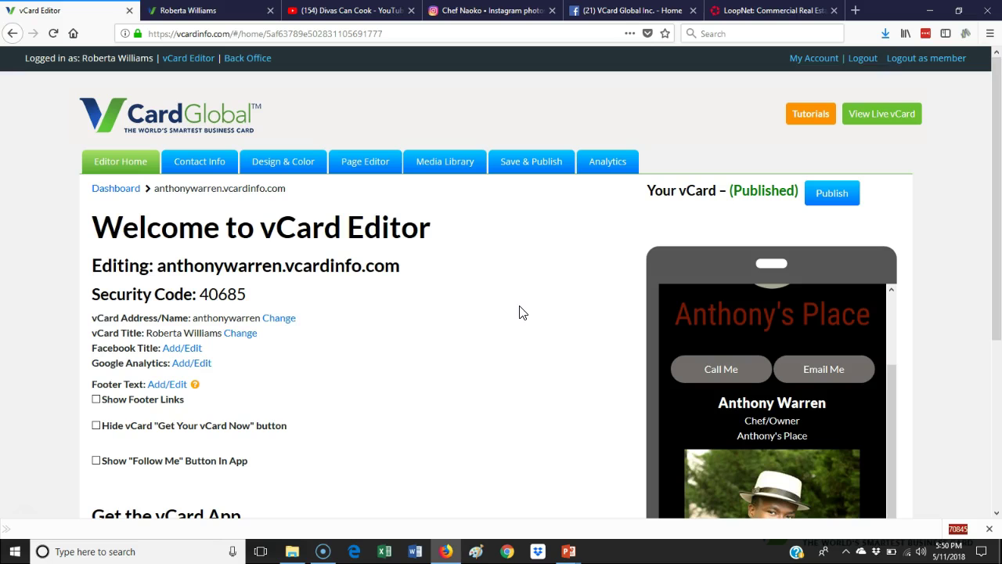
left_click_drag(999, 268, 996, 352)
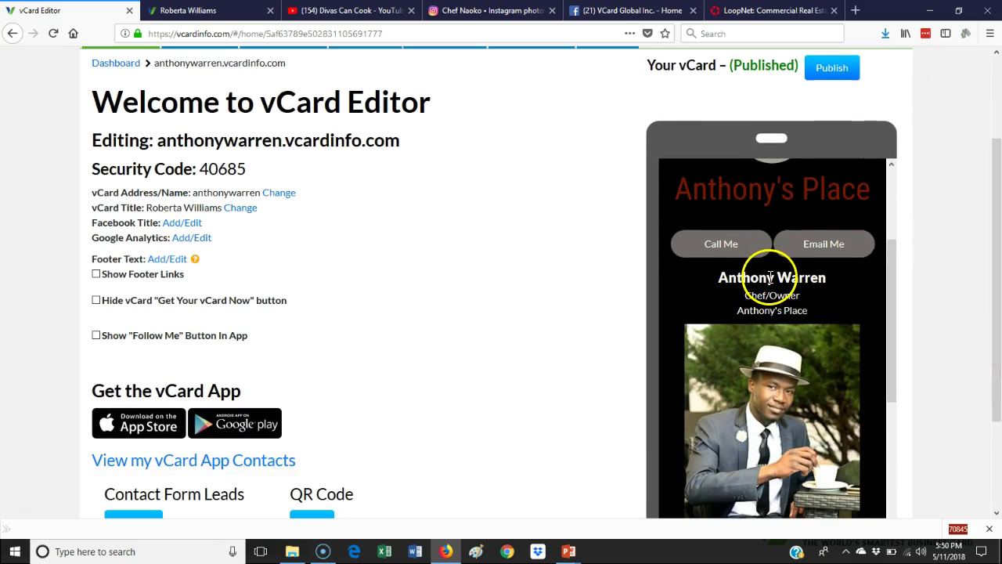
scroll(498, 234, "up", 2)
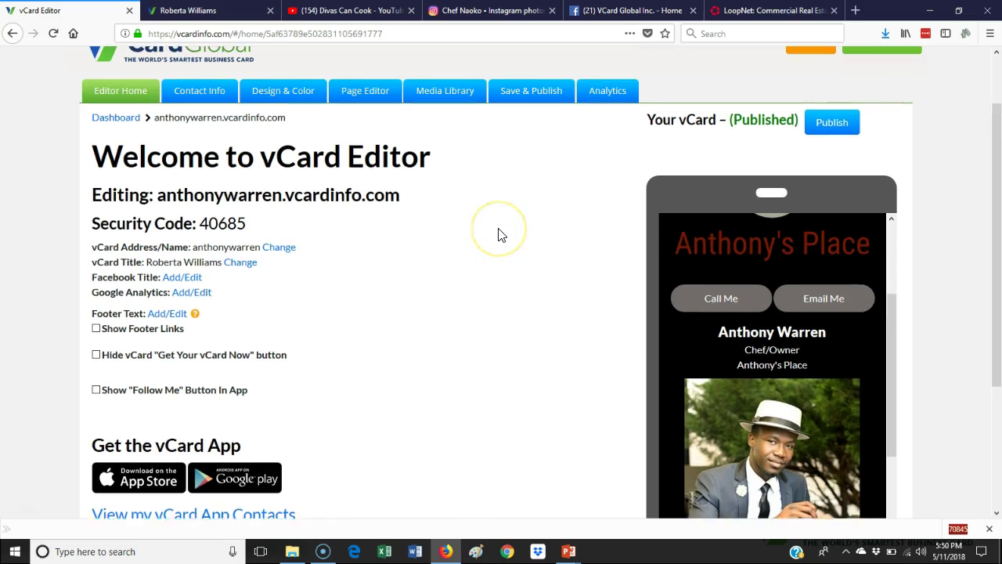